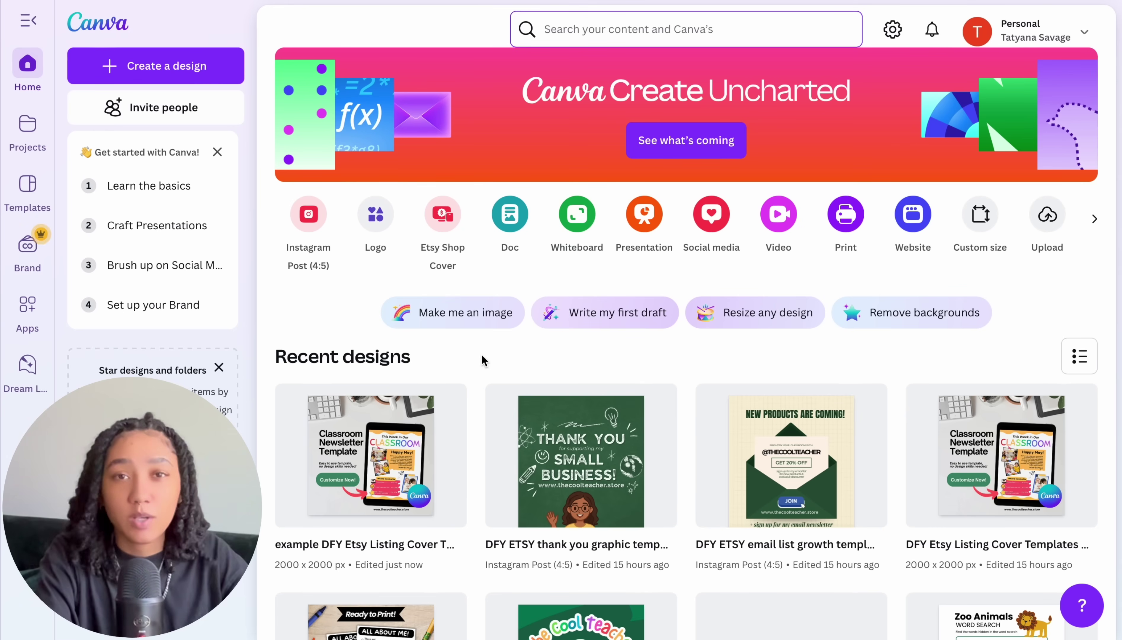
Step: Open the Classroom Newsletter Template design, create its public template link, and copy that link
{"action": "left_click", "coordinate": [377, 467]}
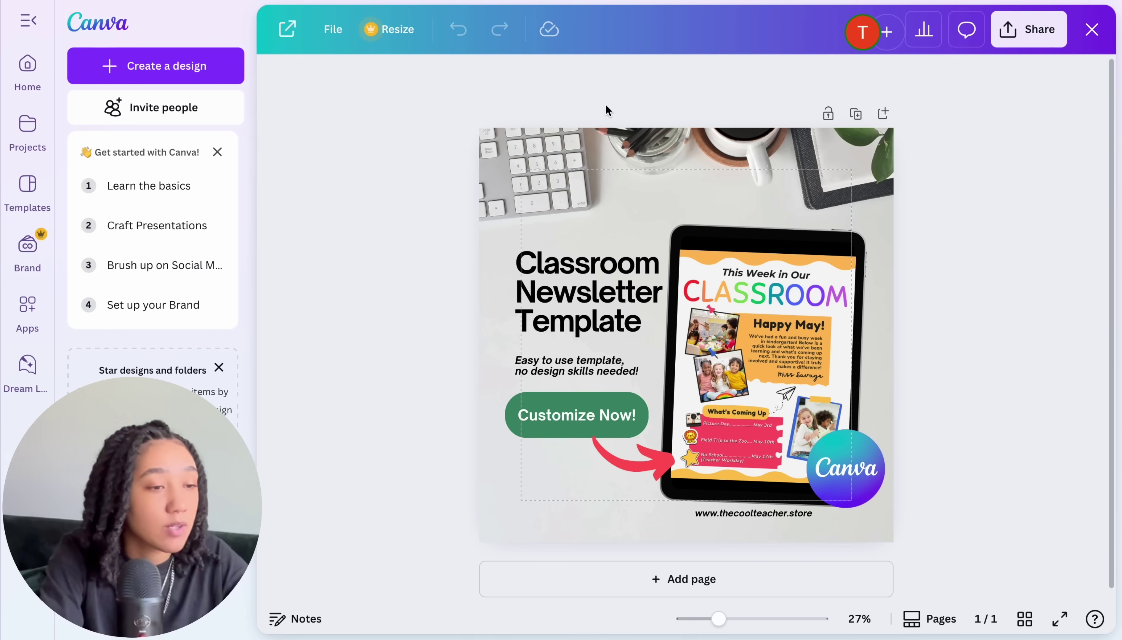
{"action": "left_click", "coordinate": [1036, 40]}
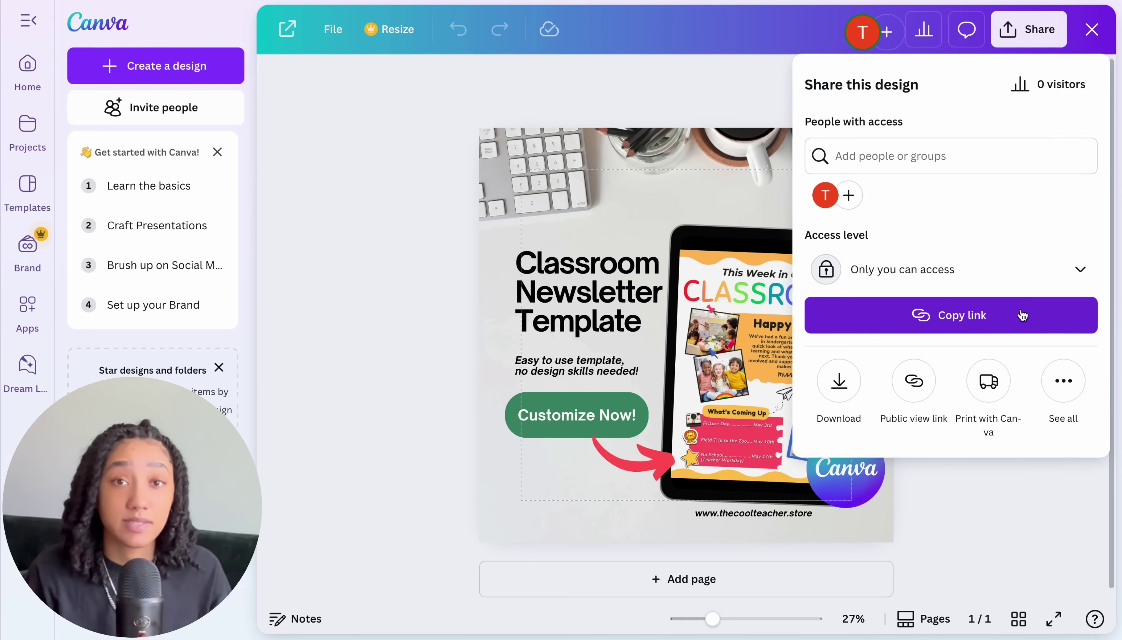
{"action": "left_click", "coordinate": [1063, 391]}
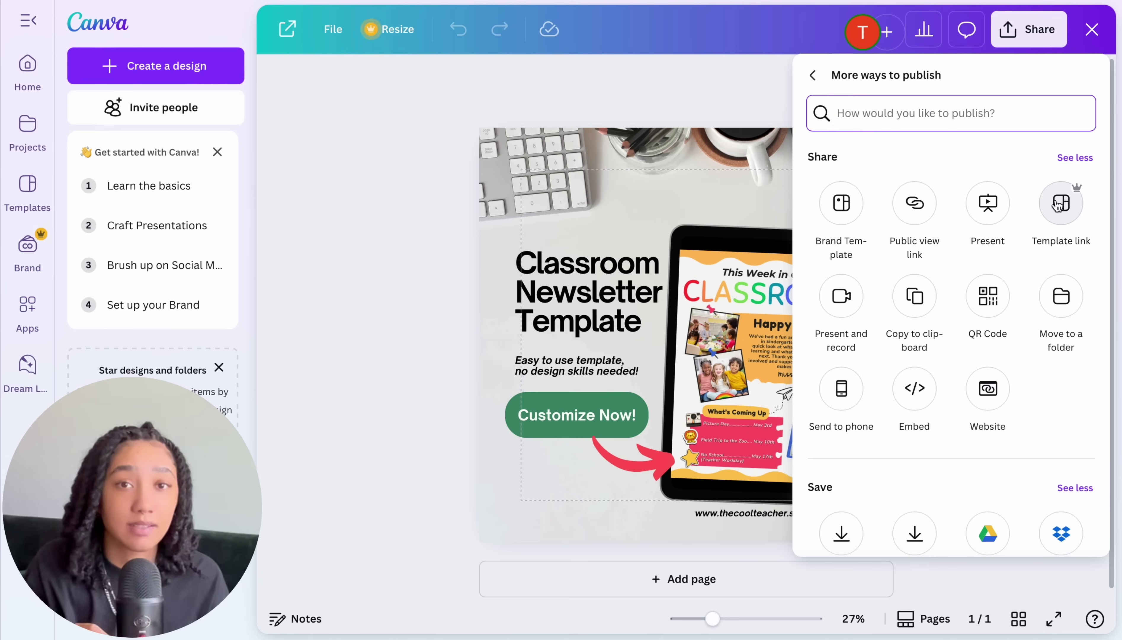
{"action": "left_click", "coordinate": [1058, 205]}
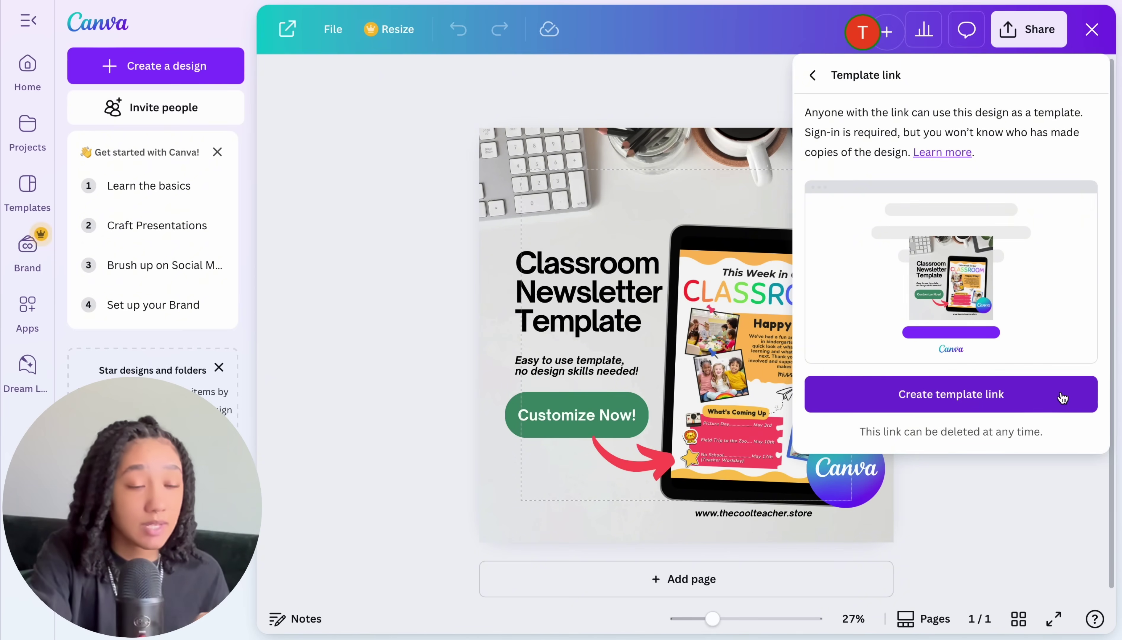
{"action": "left_click", "coordinate": [1062, 397]}
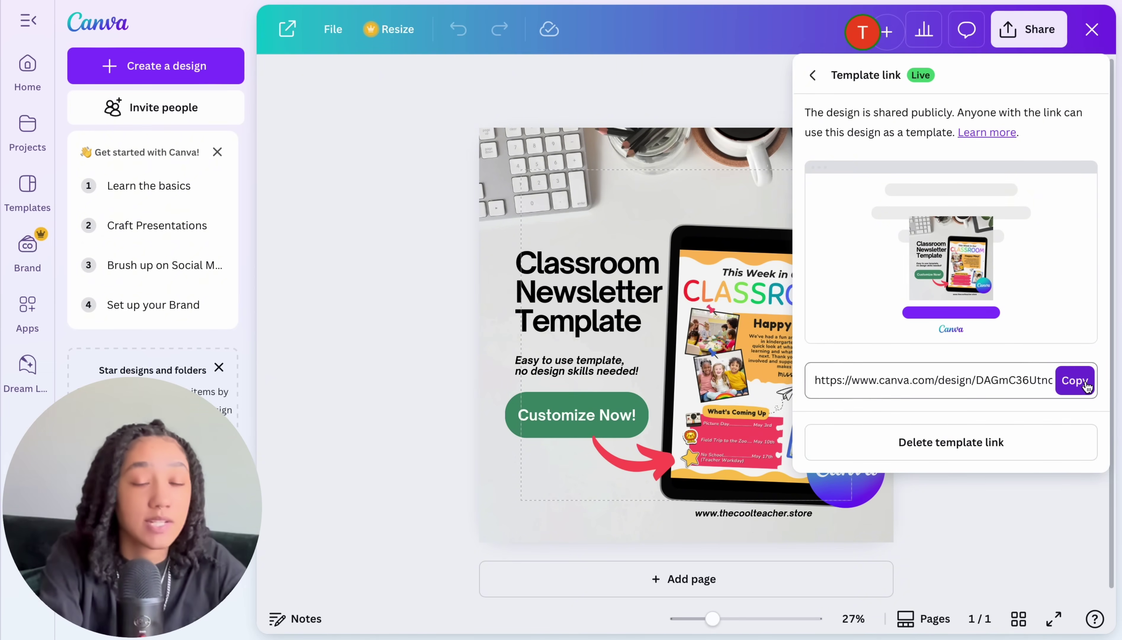
{"action": "left_click", "coordinate": [1077, 392]}
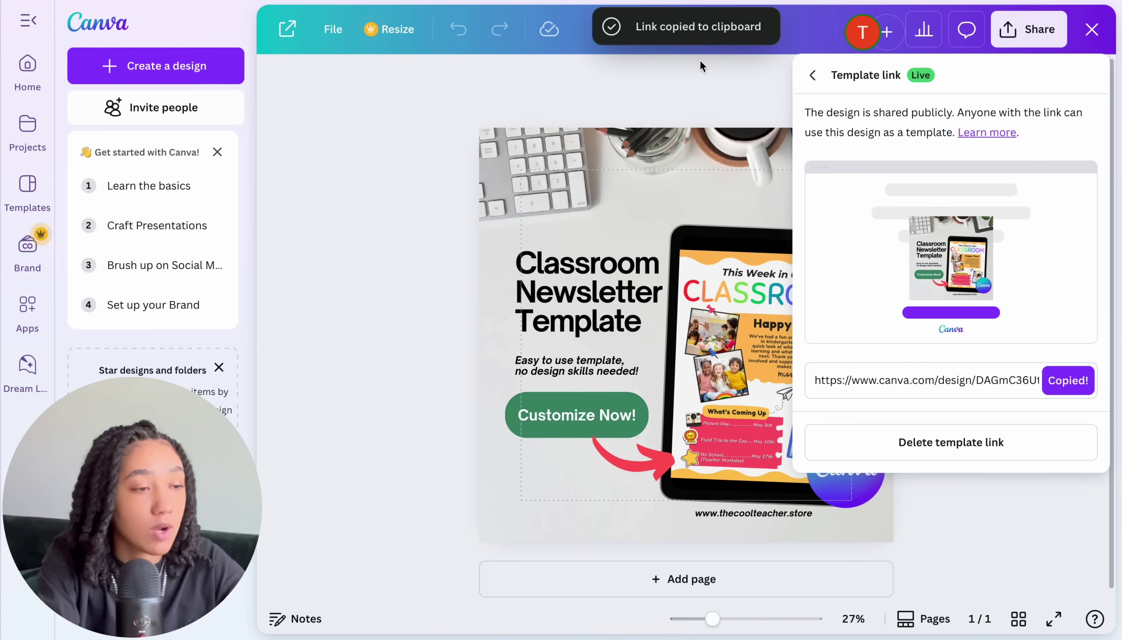
{"action": "left_click", "coordinate": [740, 104]}
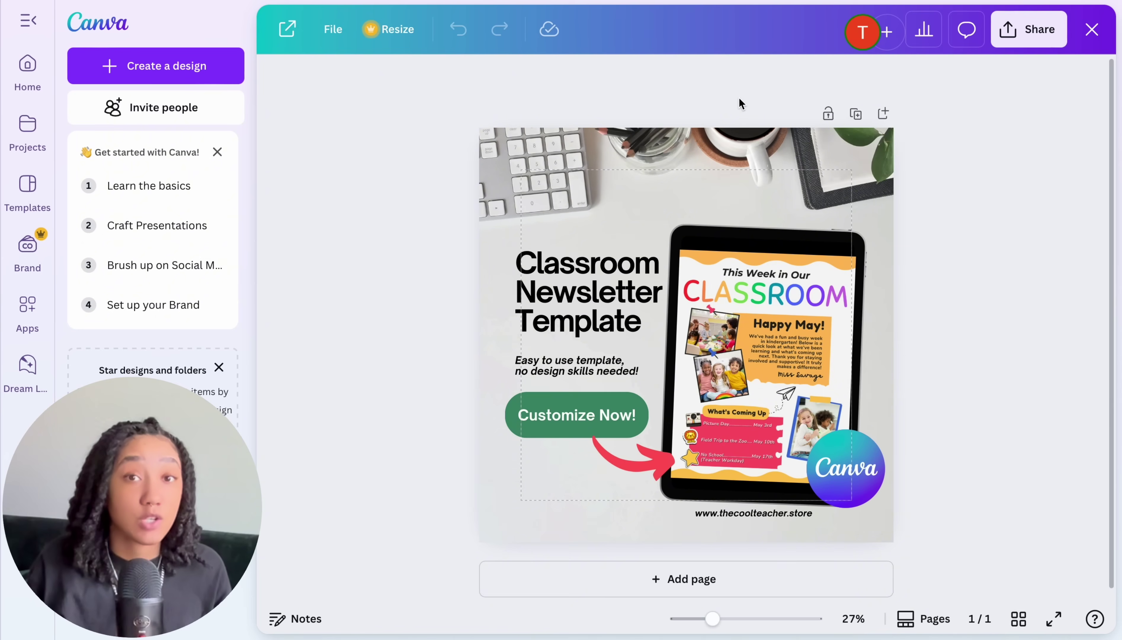
{"action": "left_click", "coordinate": [1035, 37]}
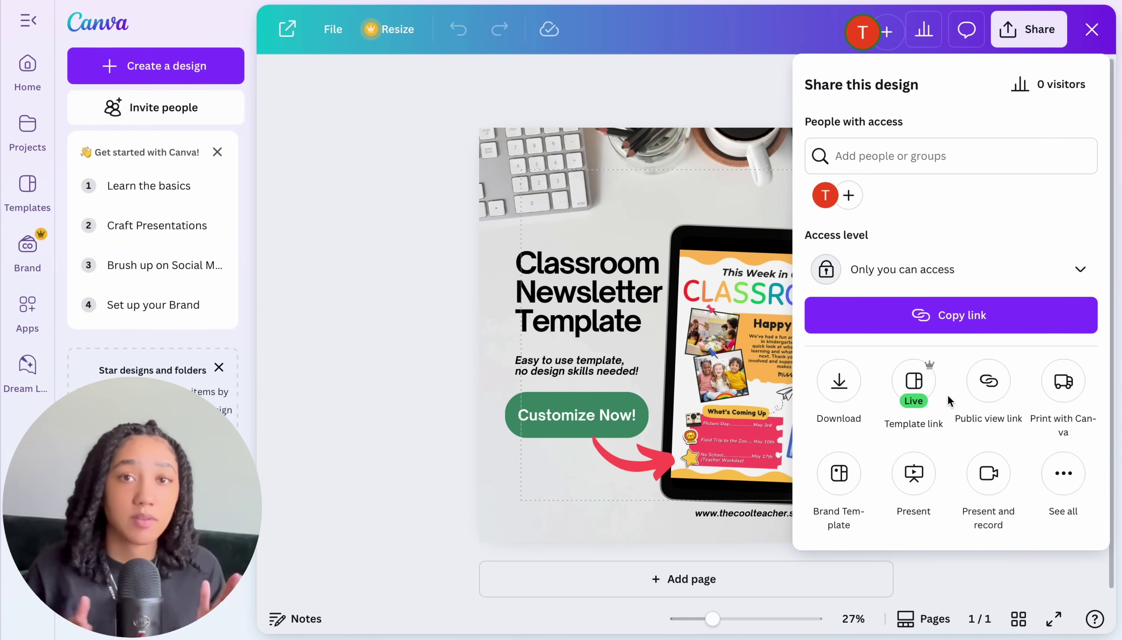
{"action": "left_click", "coordinate": [758, 94]}
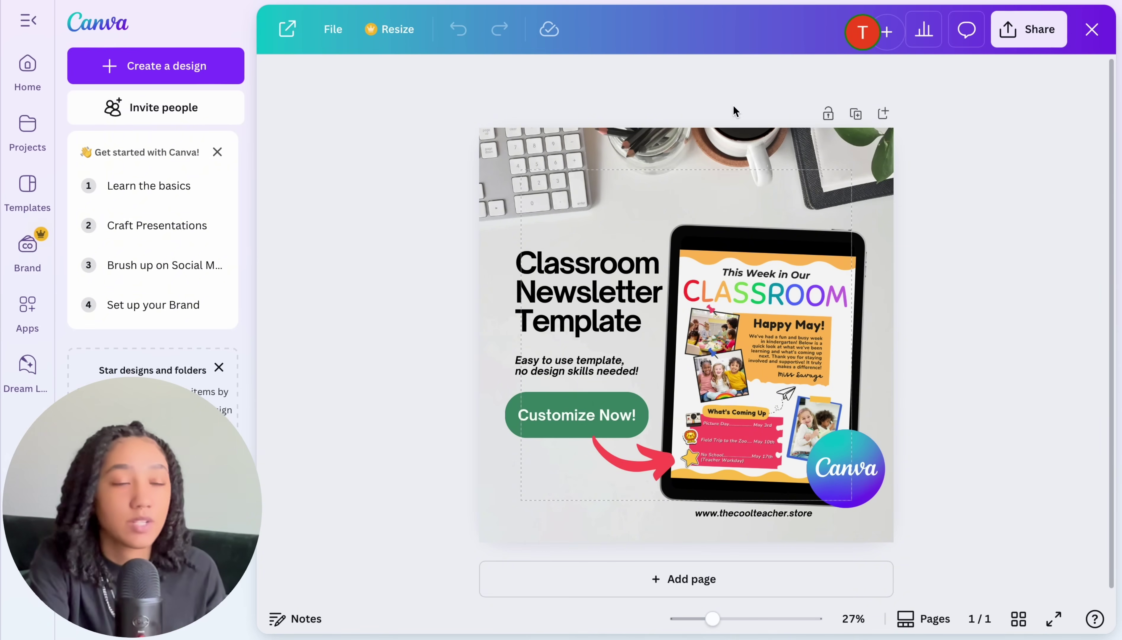
Step: From Home, copy the example listing cover, open the copy, and delete its Customize Now! button
{"action": "left_click", "coordinate": [96, 28]}
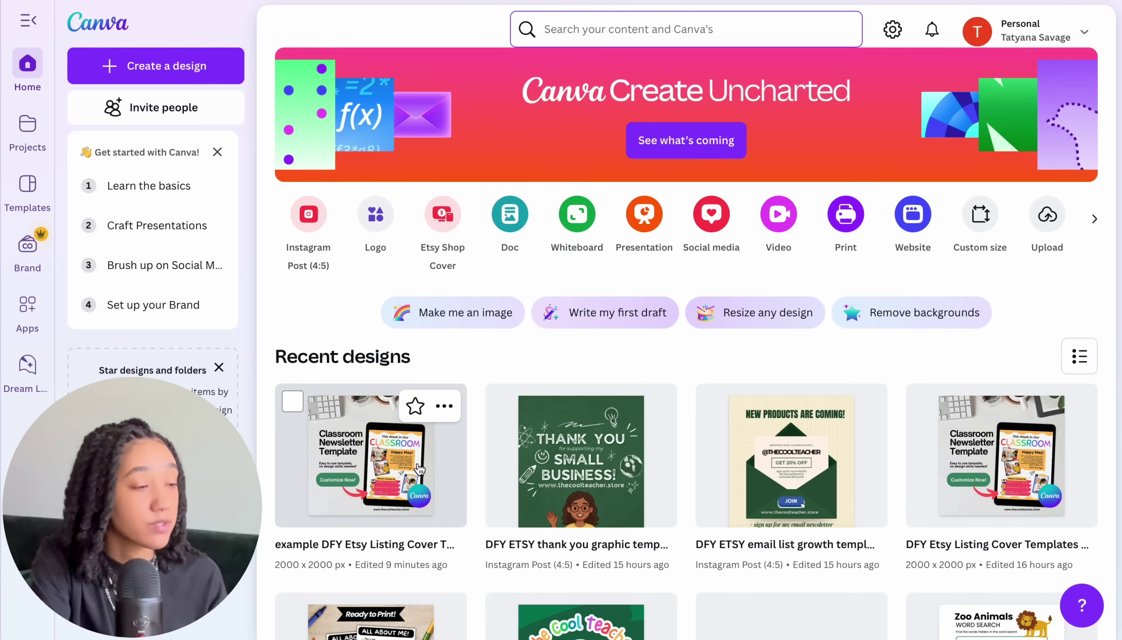
{"action": "left_click", "coordinate": [451, 415]}
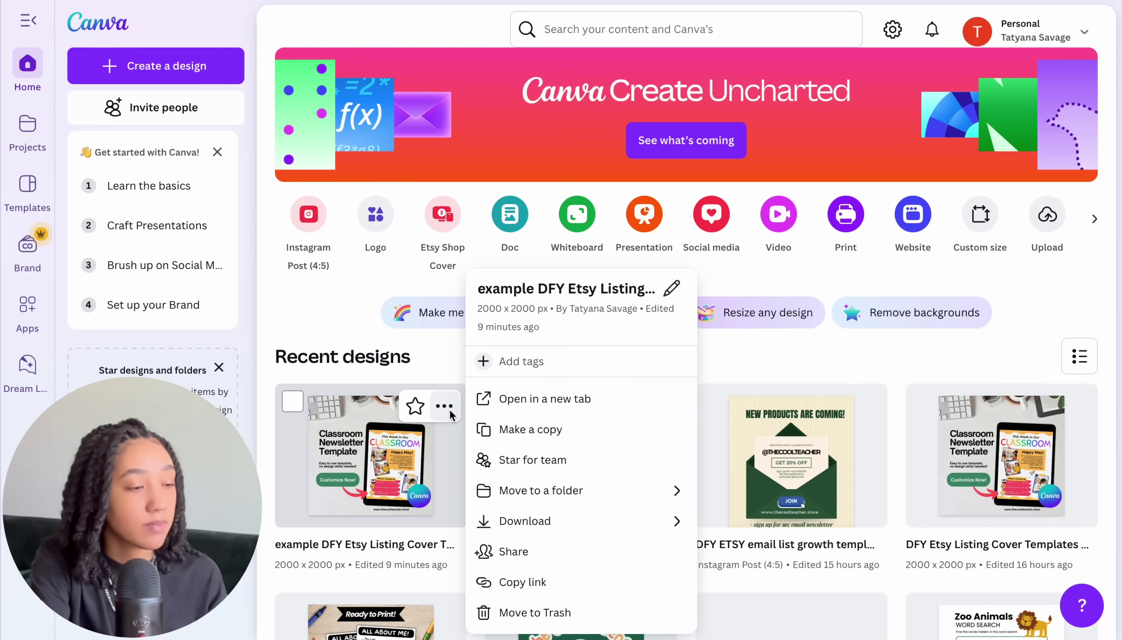
{"action": "left_click", "coordinate": [540, 431]}
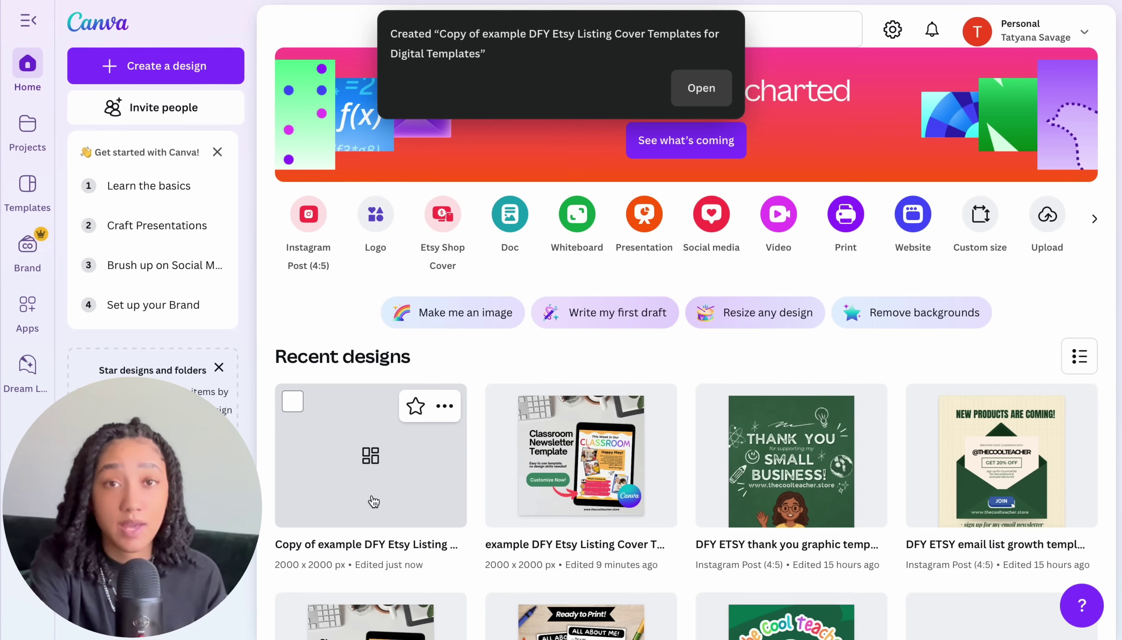
{"action": "left_click", "coordinate": [381, 475]}
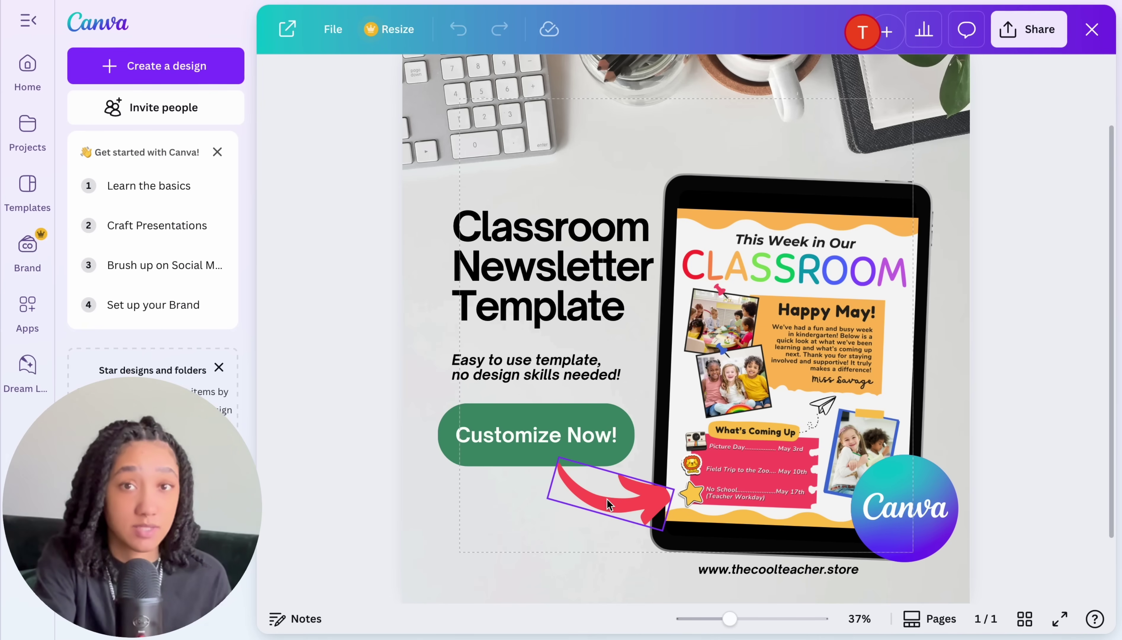
{"action": "left_click", "coordinate": [606, 499]}
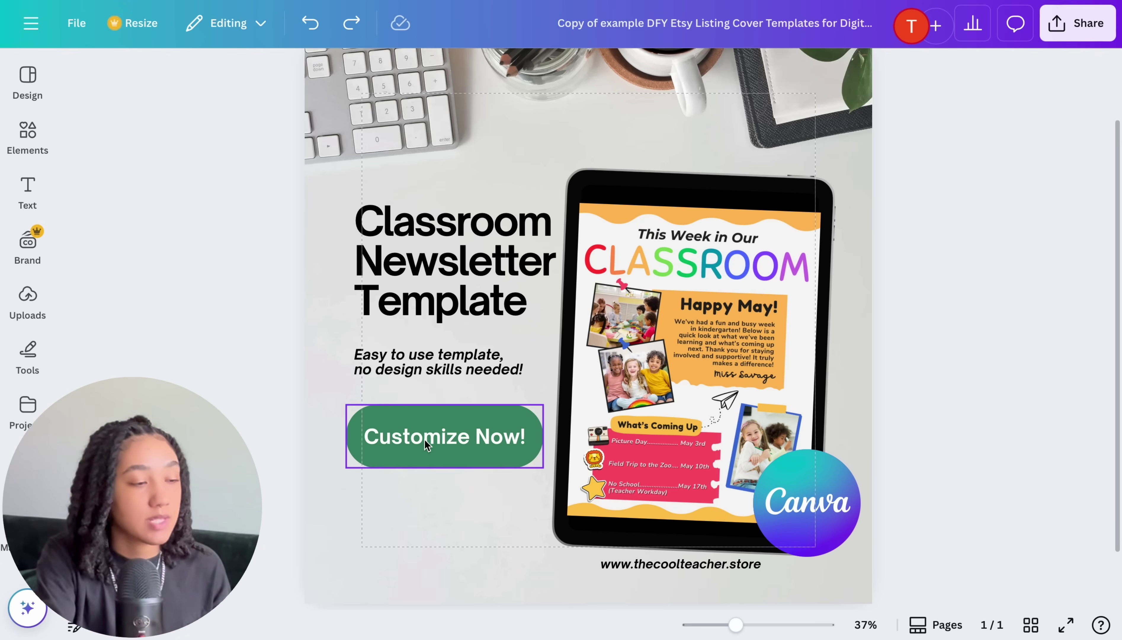
{"action": "left_click", "coordinate": [424, 451]}
{"action": "key", "text": "Delete"}
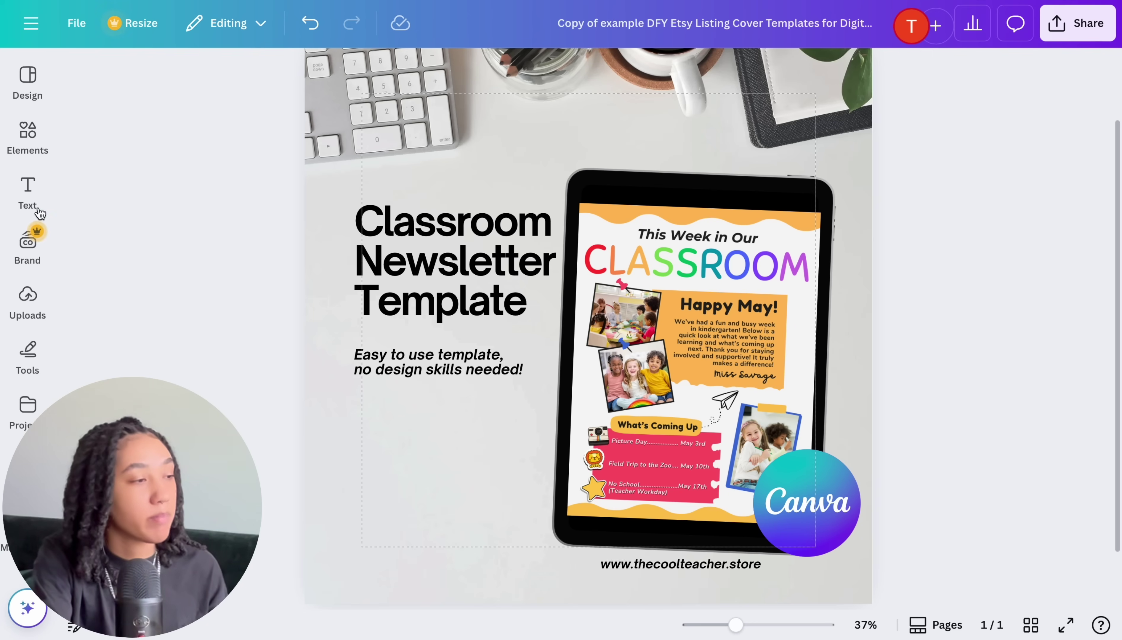
Step: Search graphics for 'button' and place the yellow button graphic below the subtitle
{"action": "left_click", "coordinate": [27, 133]}
{"action": "type", "text": "button"}
{"action": "key", "text": "Return"}
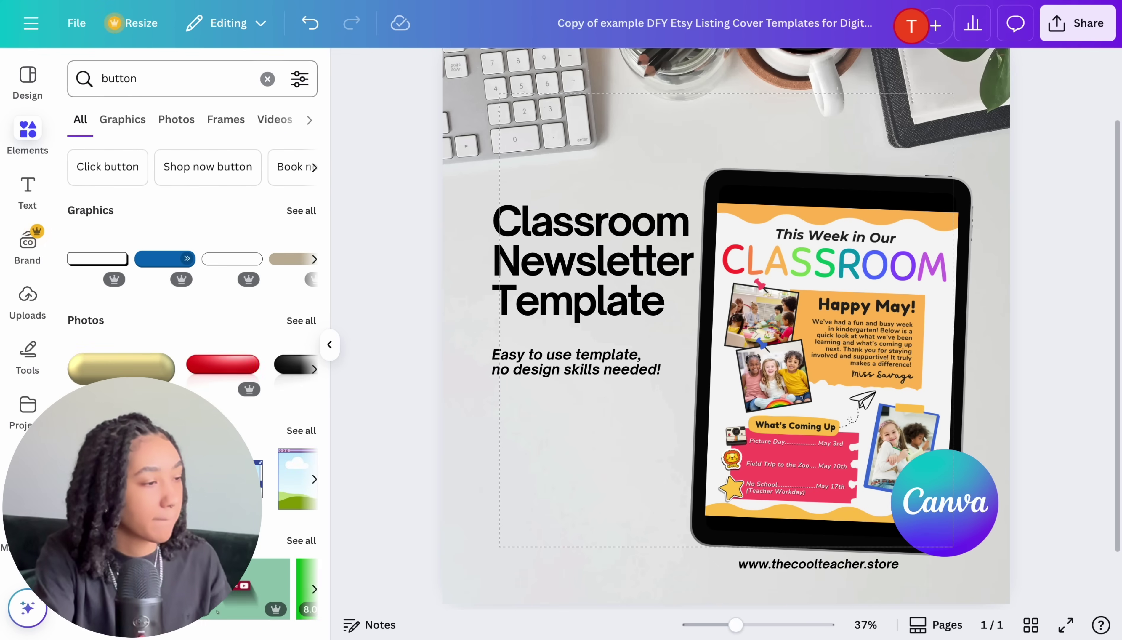
{"action": "left_click", "coordinate": [302, 211]}
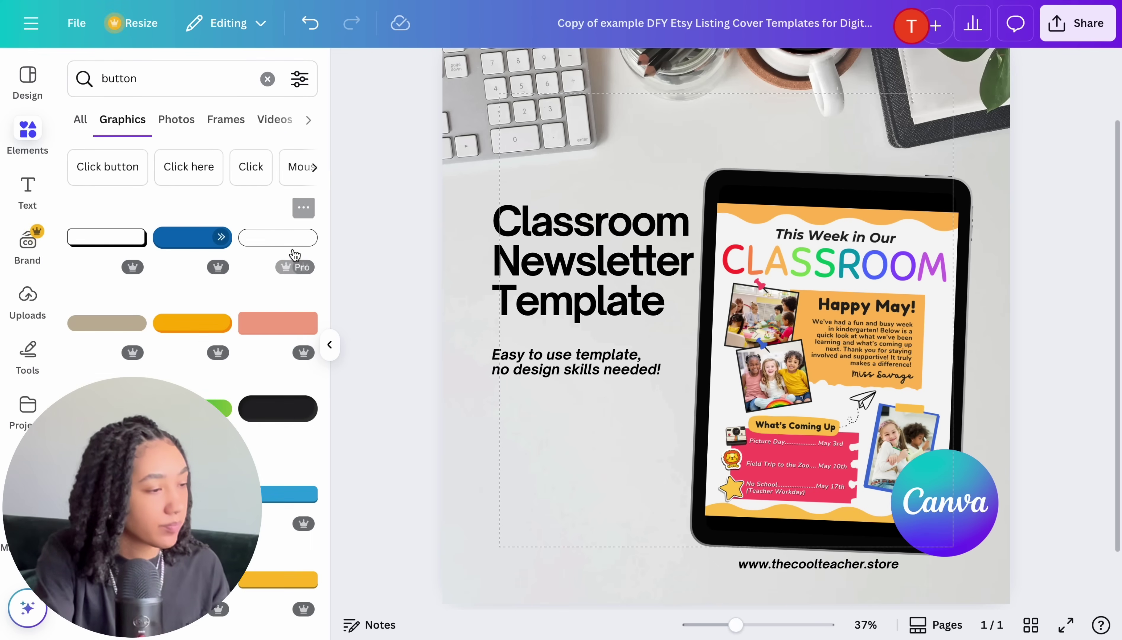
{"action": "scroll", "coordinate": [301, 241], "scroll_direction": "down", "scroll_amount": 1}
{"action": "left_click", "coordinate": [206, 281]}
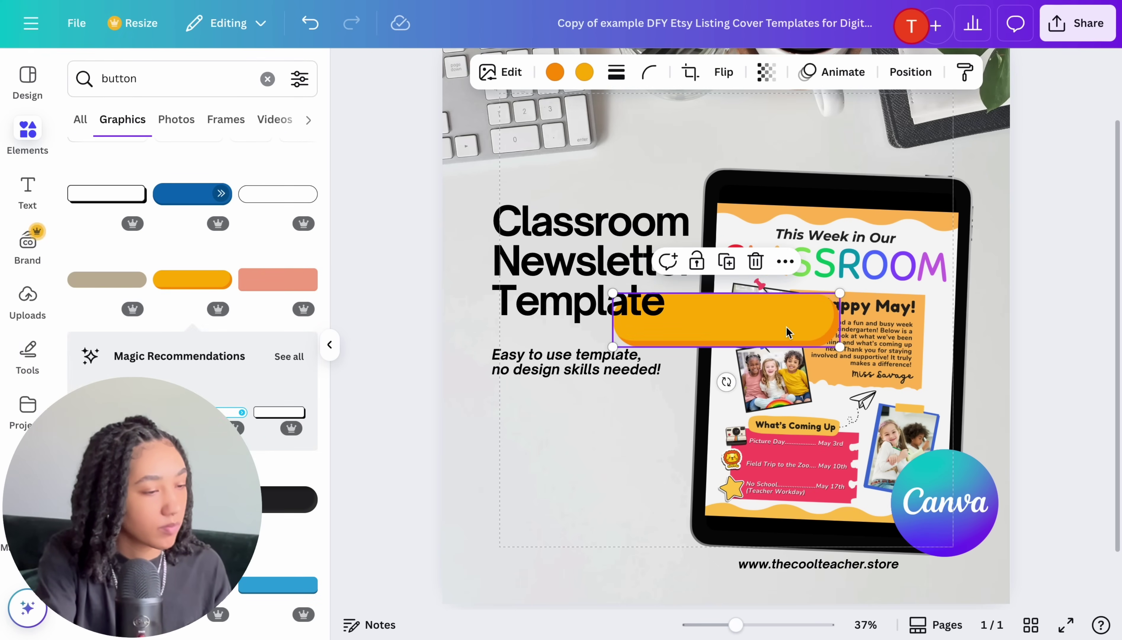
{"action": "left_click_drag", "start_coordinate": [787, 332], "coordinate": [660, 441]}
{"action": "left_click", "coordinate": [329, 344]}
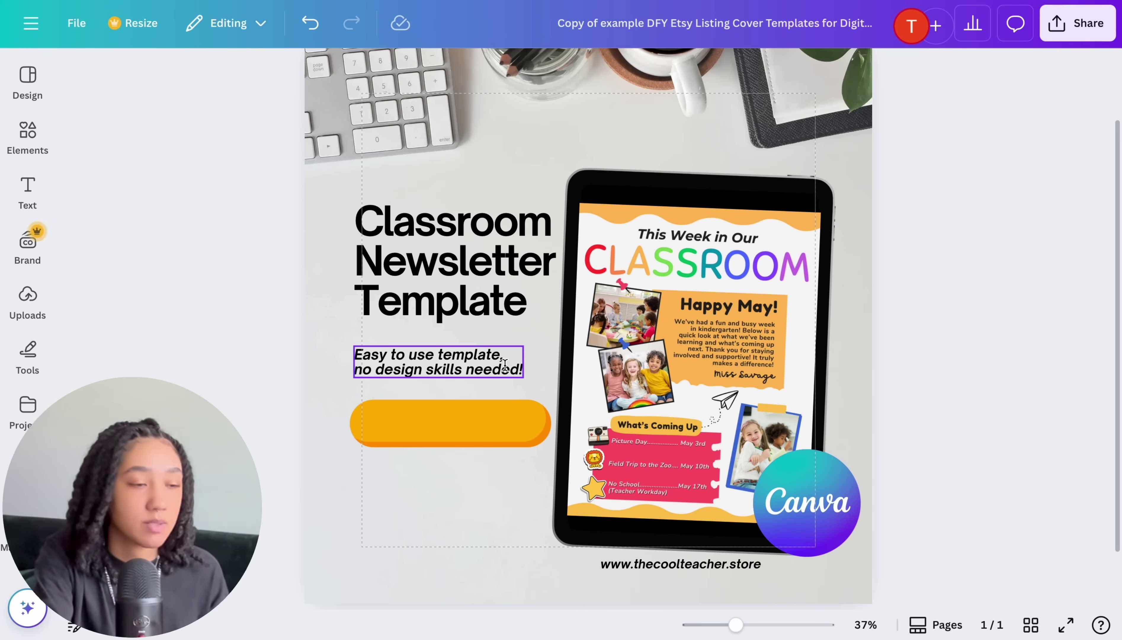
Step: Duplicate the subtitle onto the button and change it to read 'Click HERE to Customize!'
{"action": "left_click", "coordinate": [463, 363]}
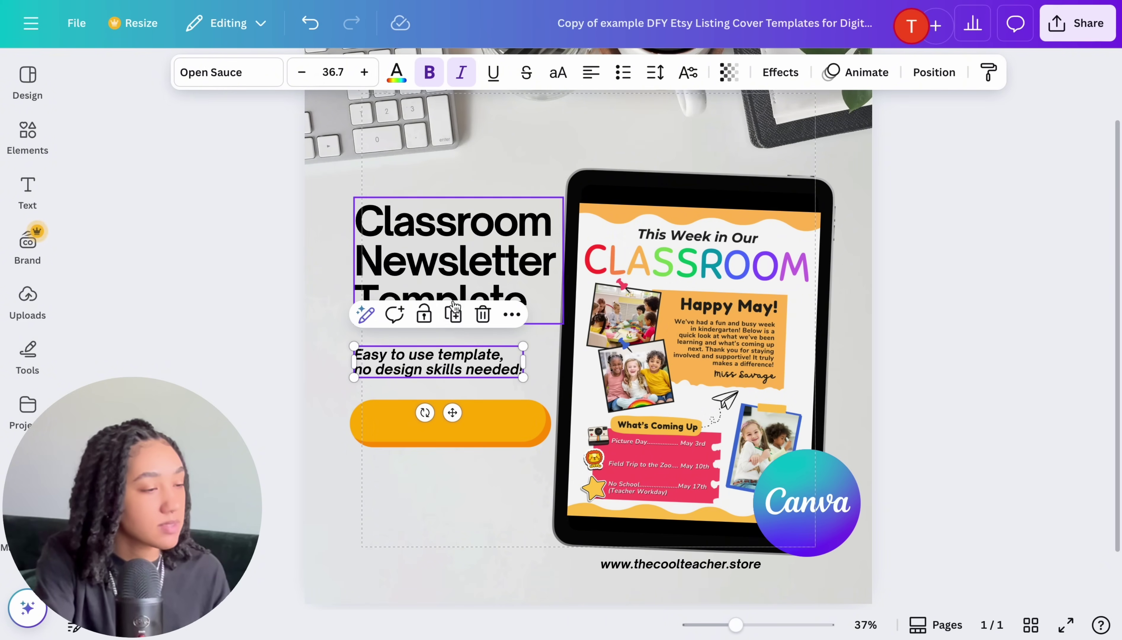
{"action": "left_click", "coordinate": [452, 315]}
{"action": "left_click_drag", "start_coordinate": [493, 383], "coordinate": [516, 424]}
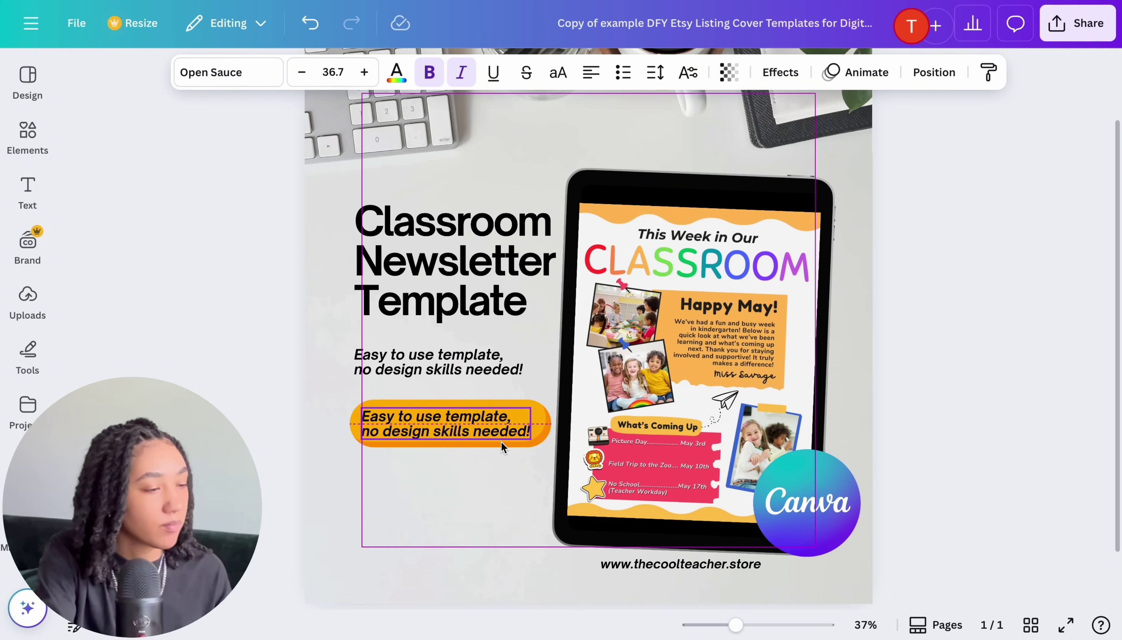
{"action": "double_click", "coordinate": [517, 424]}
{"action": "type", "text": "Click H"}
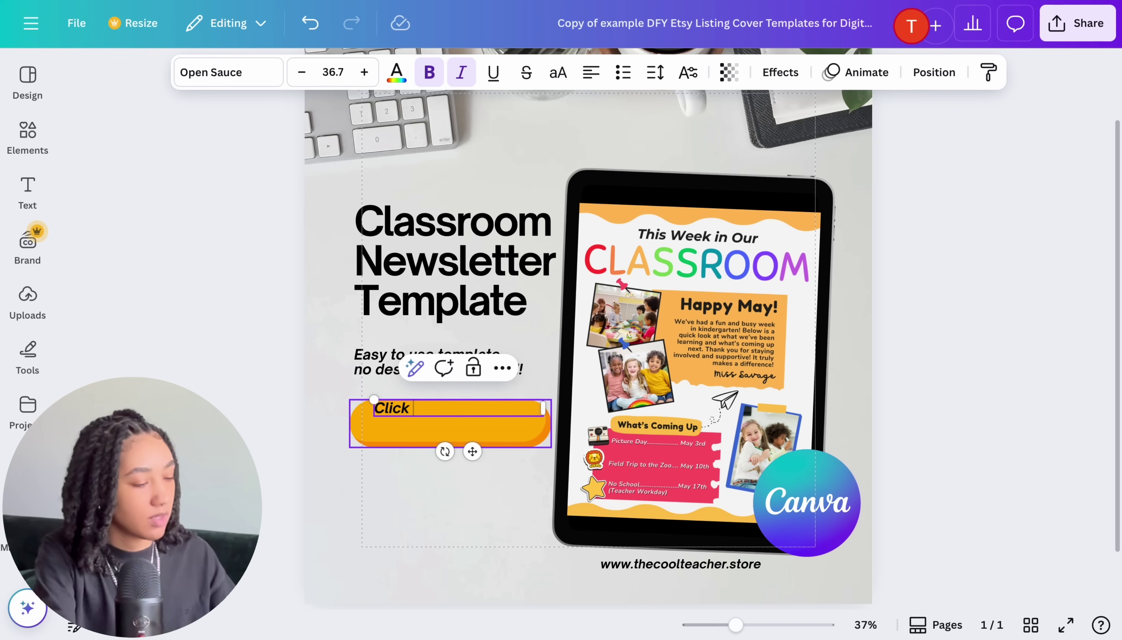
{"action": "type", "text": "E to Cu"}
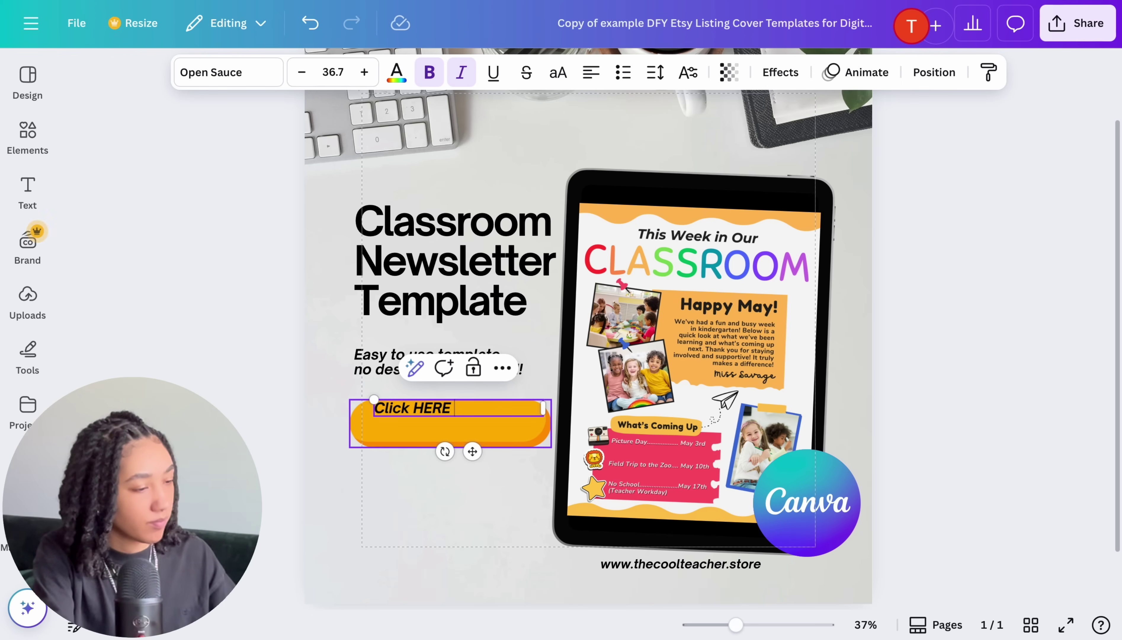
{"action": "type", "text": "stomize!"}
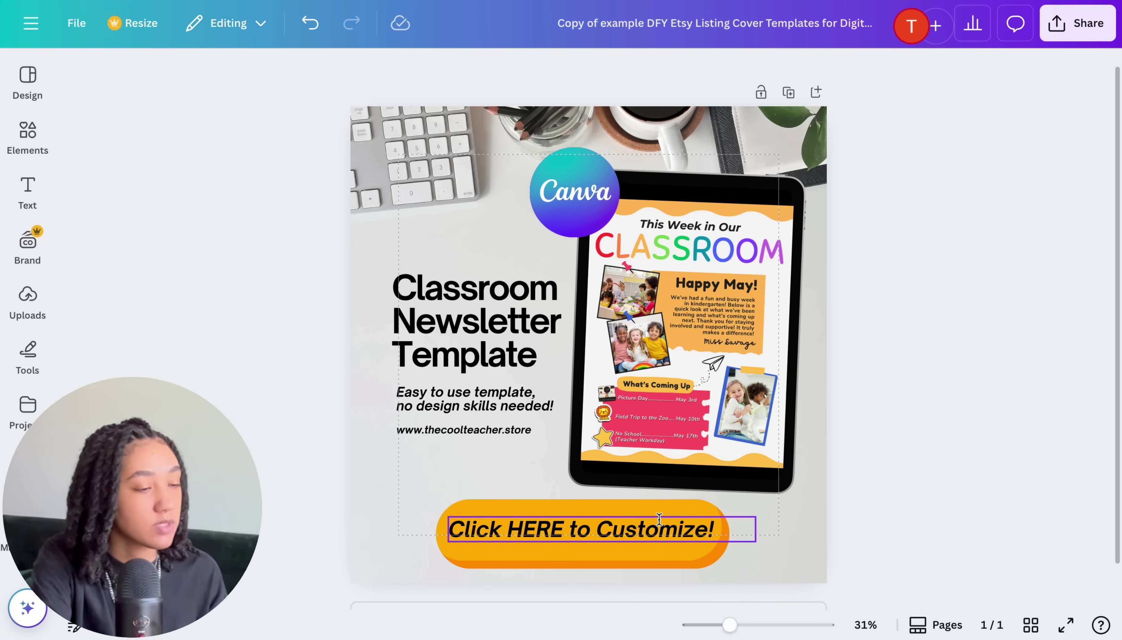
Step: Start adding a link to the orange button, then head back to the Canva home page
{"action": "left_click", "coordinate": [669, 512]}
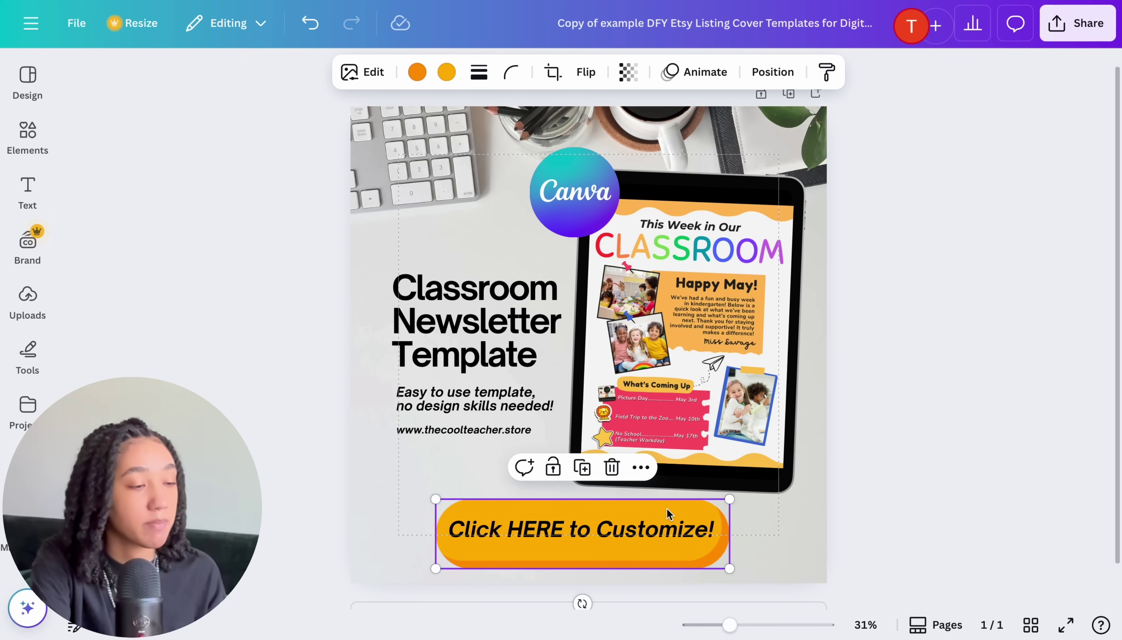
{"action": "left_click", "coordinate": [641, 467]}
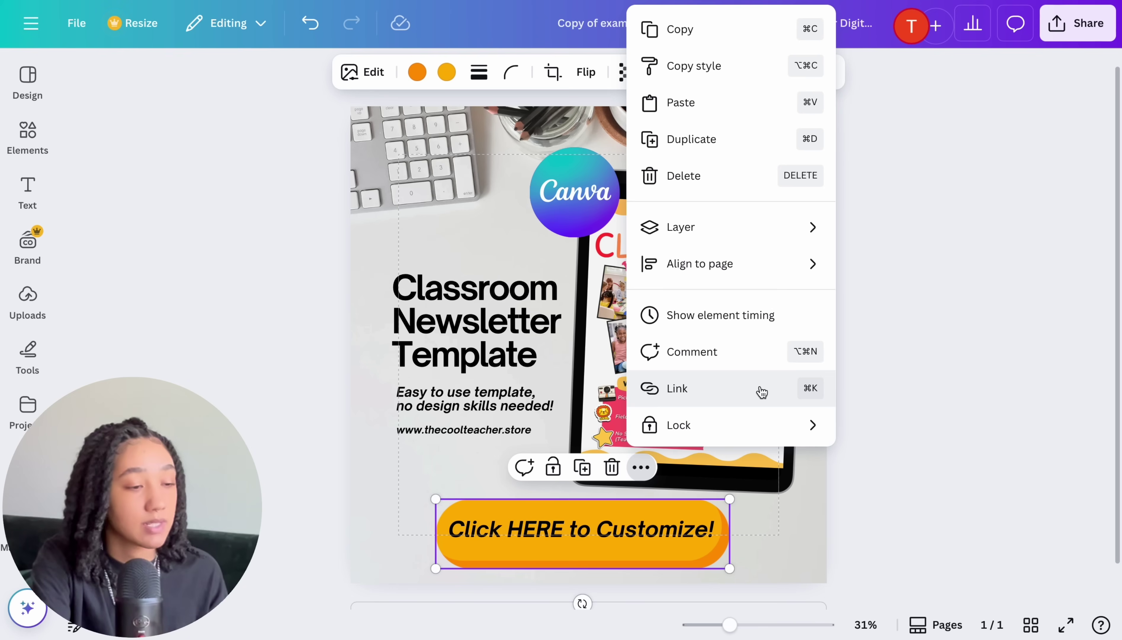
{"action": "left_click", "coordinate": [727, 391]}
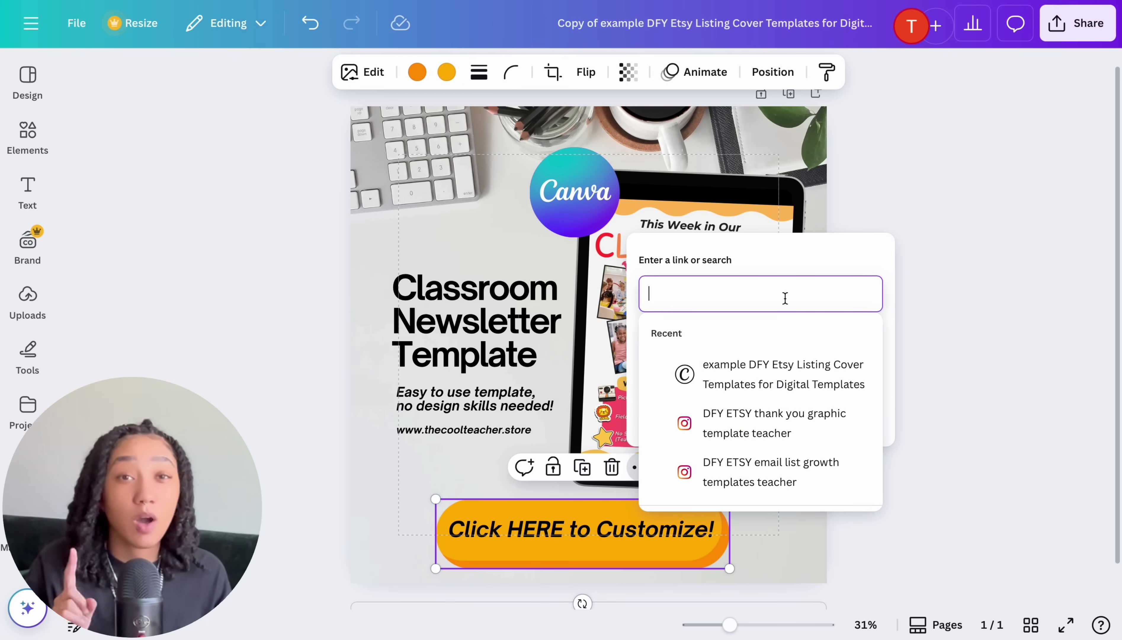
{"action": "left_click", "coordinate": [31, 23]}
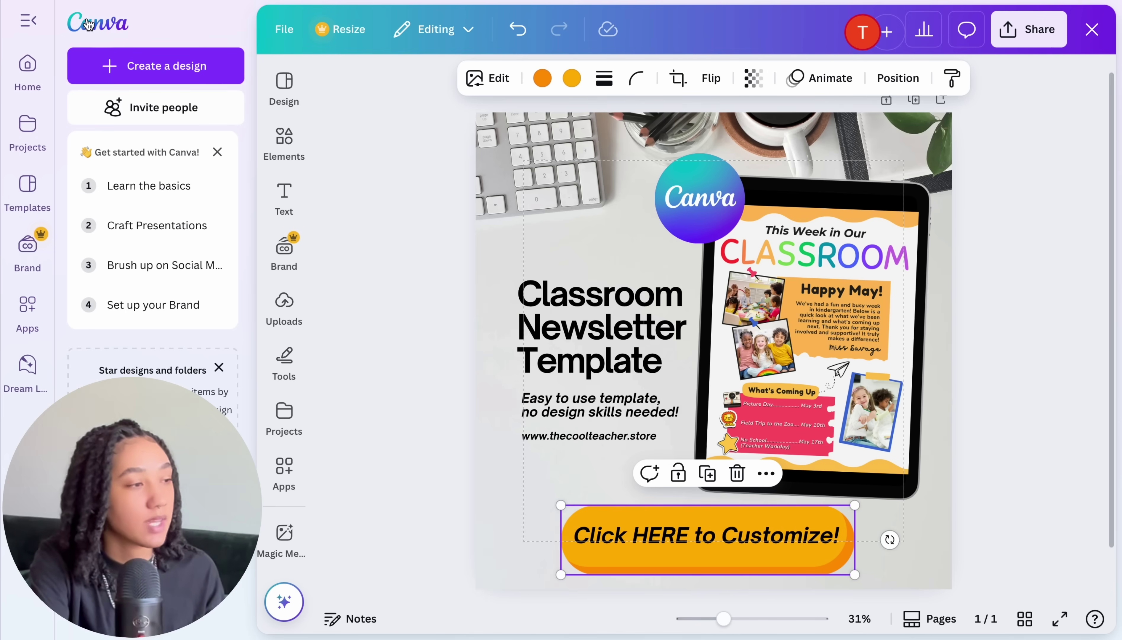
{"action": "left_click", "coordinate": [1092, 29]}
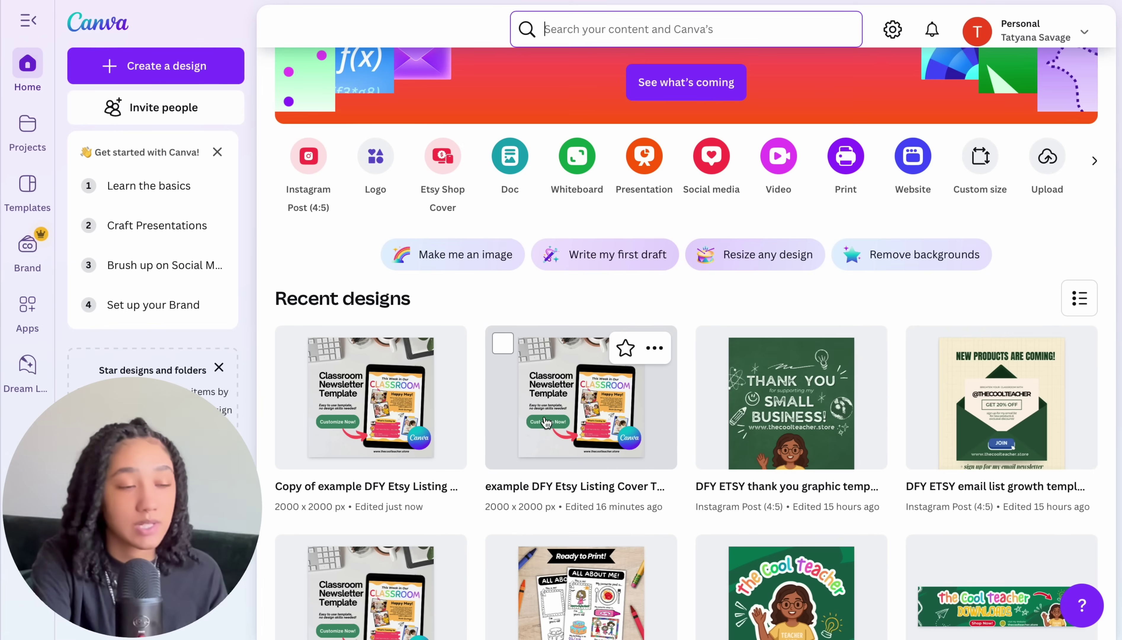
Step: Copy the Classroom Newsletter design's template link from its Share options
{"action": "left_click", "coordinate": [546, 422]}
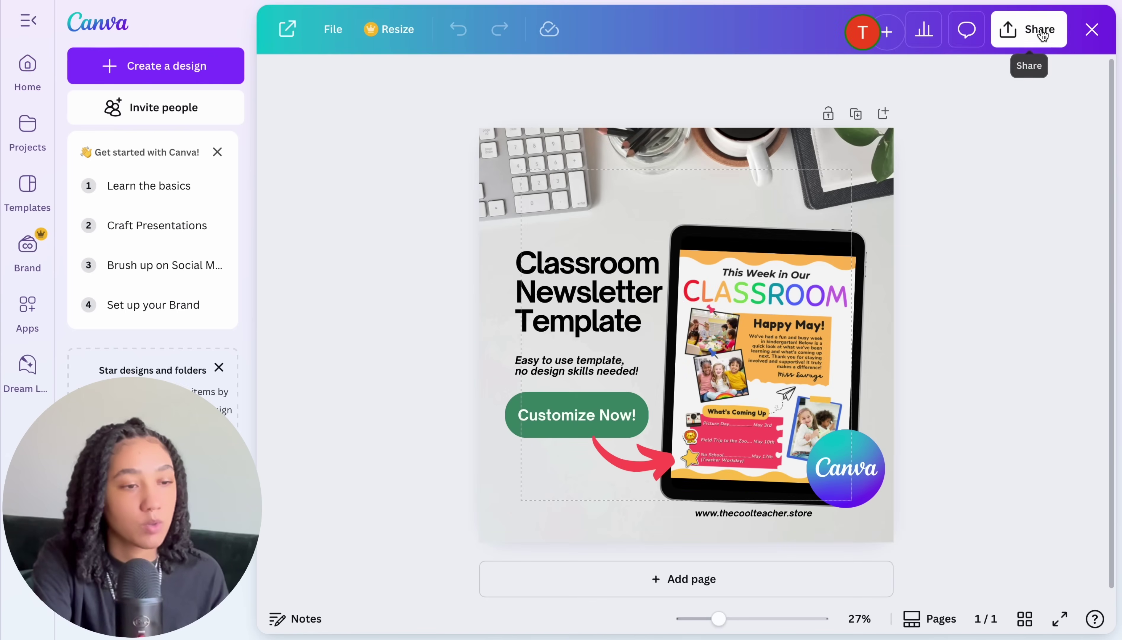
{"action": "left_click", "coordinate": [1041, 32]}
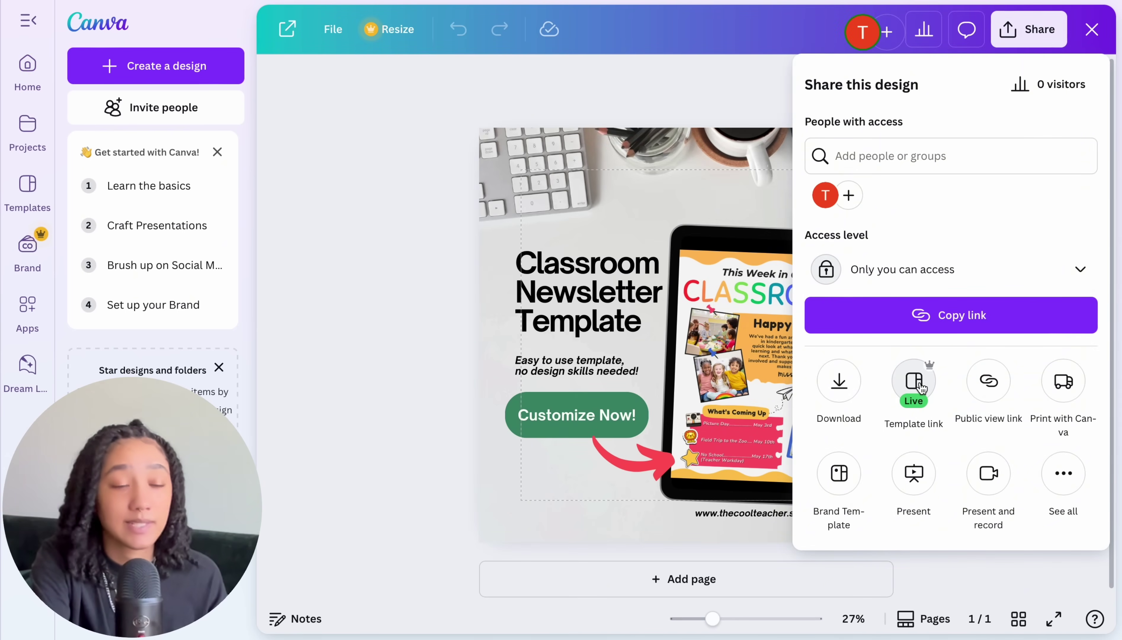
{"action": "left_click", "coordinate": [920, 388]}
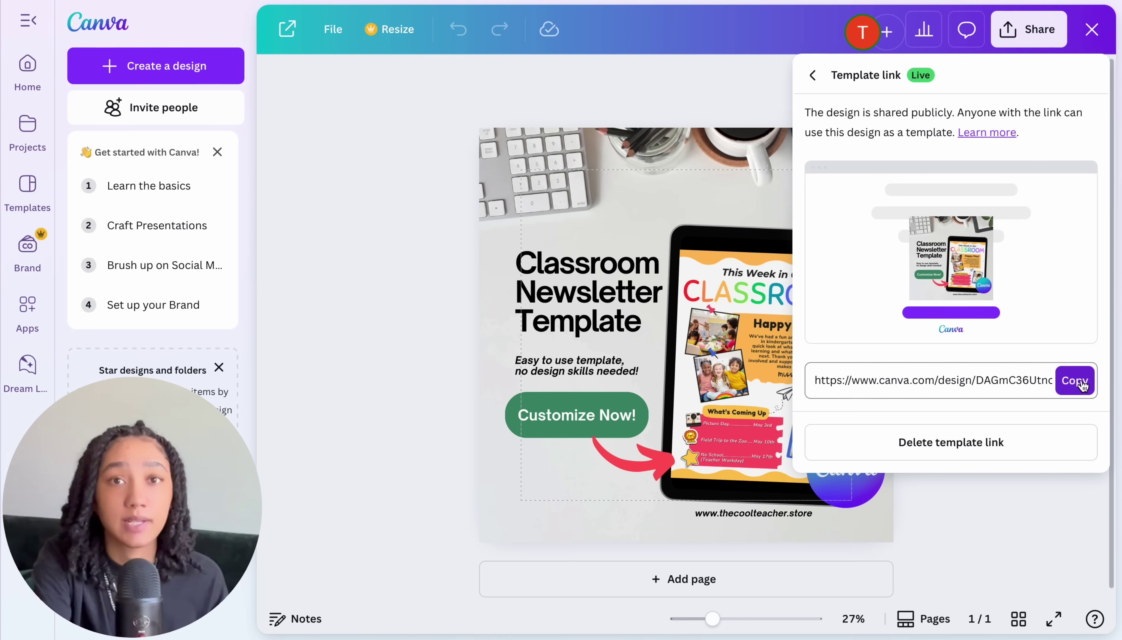
{"action": "left_click", "coordinate": [1082, 384]}
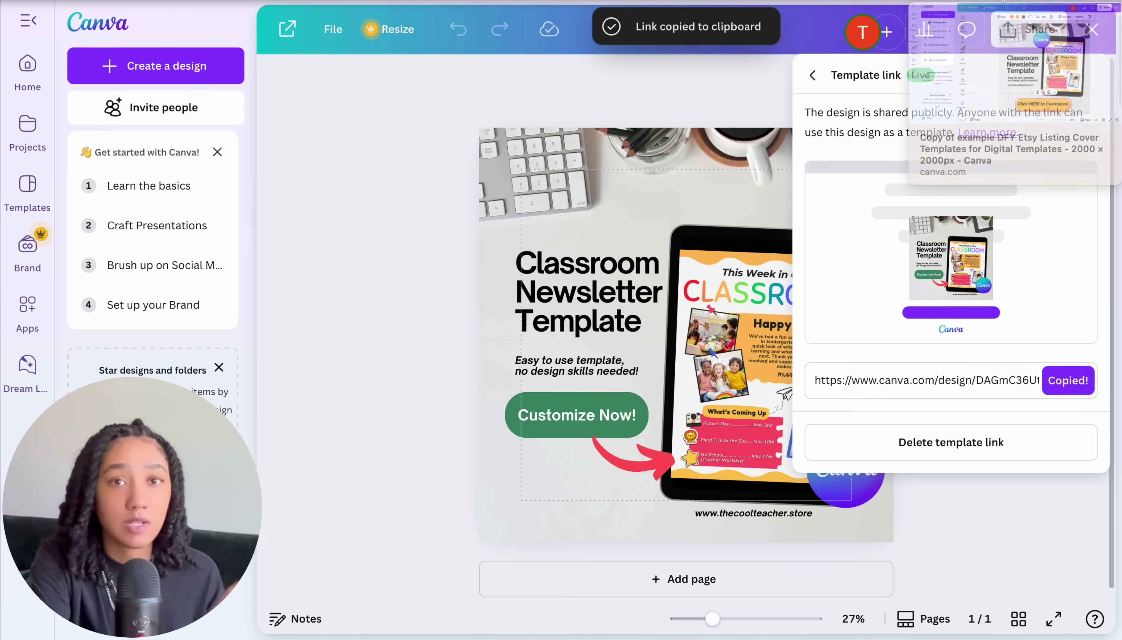
Step: In the listing cover, paste the template link onto both the button and its text
{"action": "left_click", "coordinate": [1003, 1]}
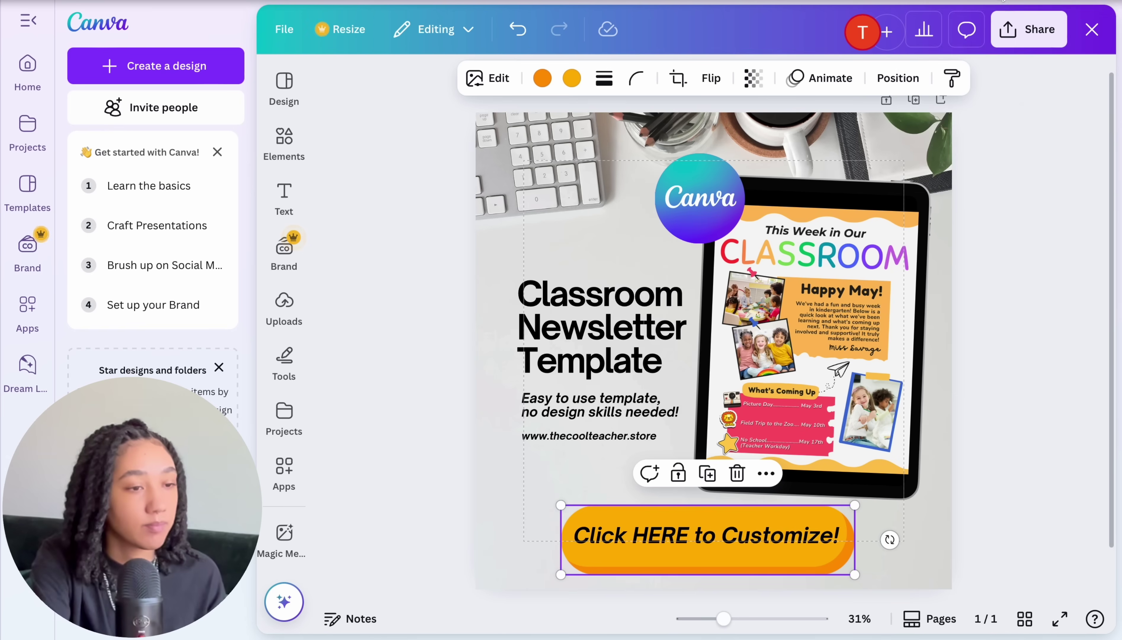
{"action": "left_click", "coordinate": [766, 474]}
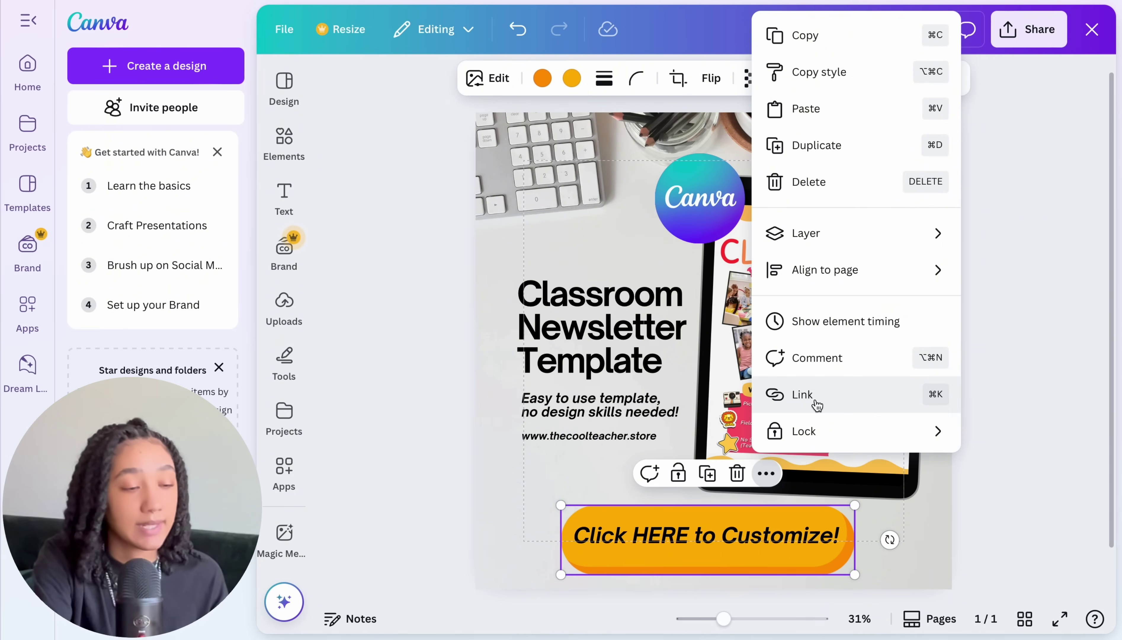
{"action": "left_click", "coordinate": [815, 394]}
{"action": "key", "text": "ctrl+v"}
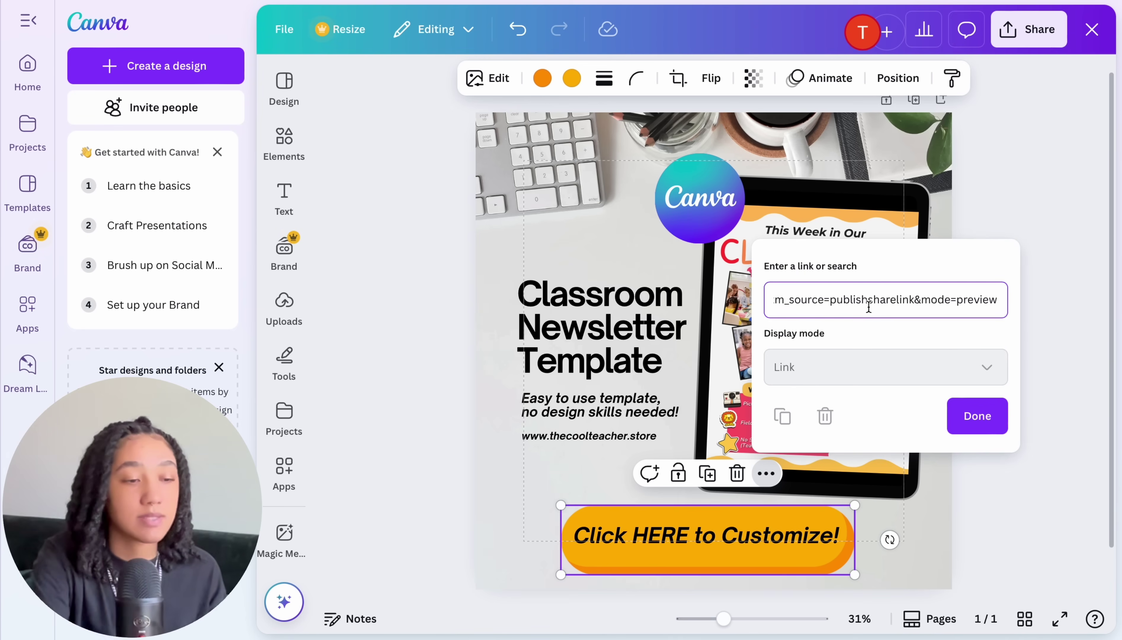
{"action": "left_click", "coordinate": [978, 416]}
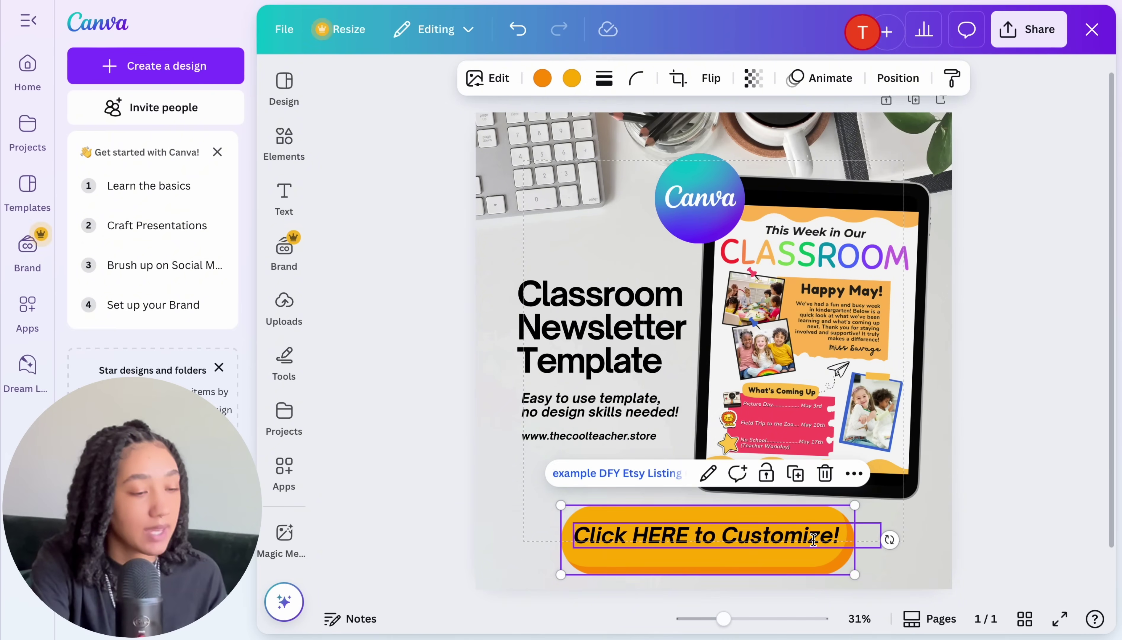
{"action": "left_click", "coordinate": [814, 539]}
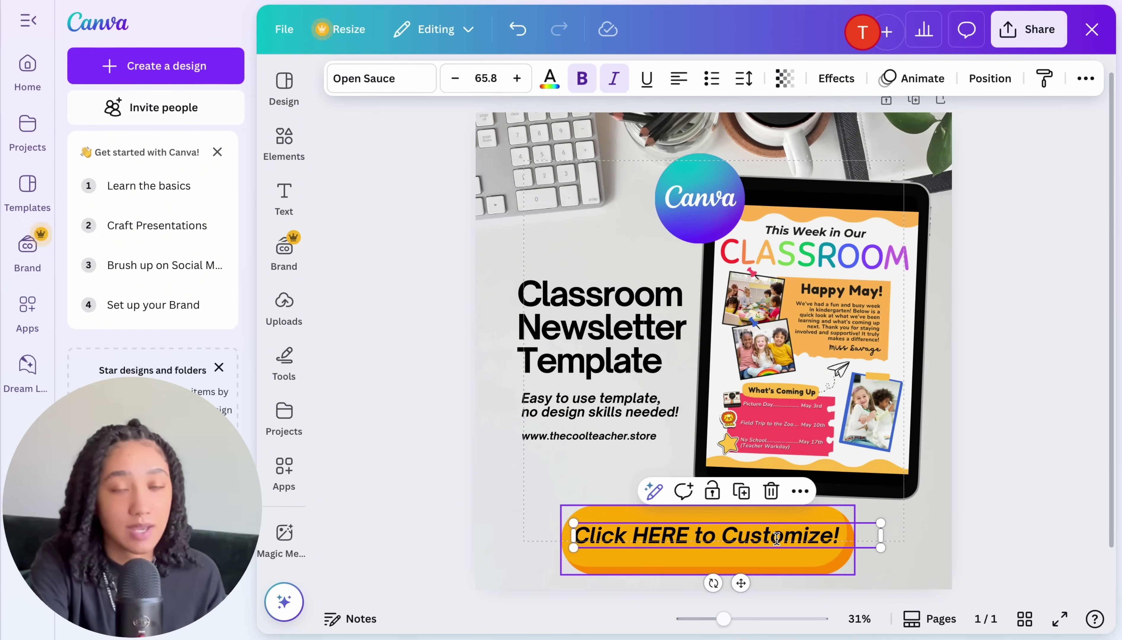
{"action": "left_click", "coordinate": [807, 492]}
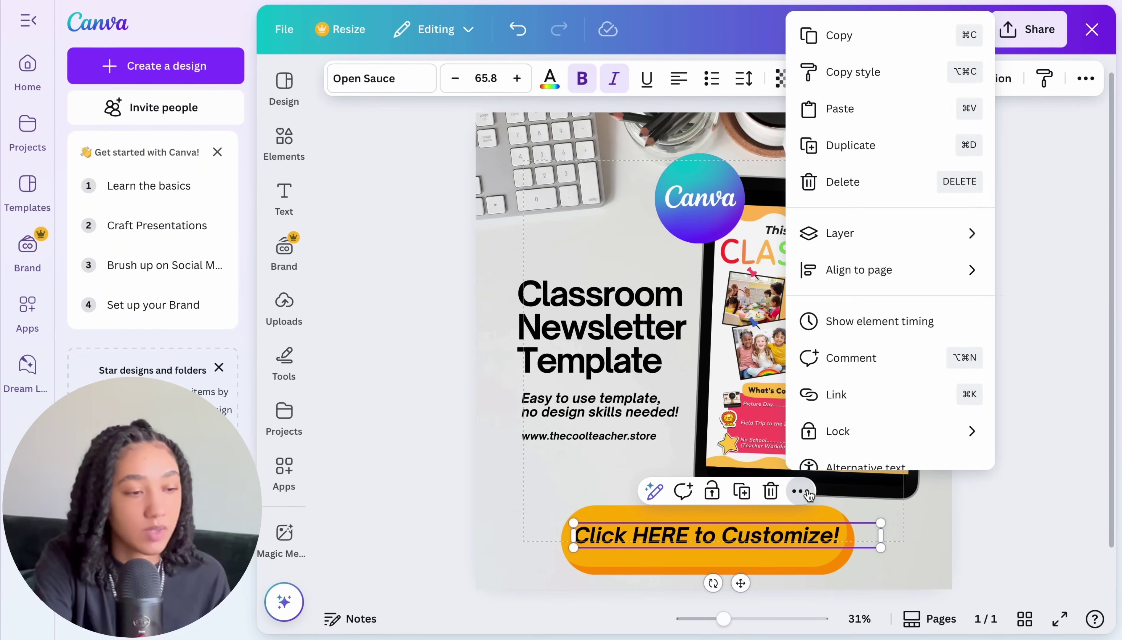
{"action": "left_click", "coordinate": [841, 394]}
{"action": "key", "text": "ctrl+v"}
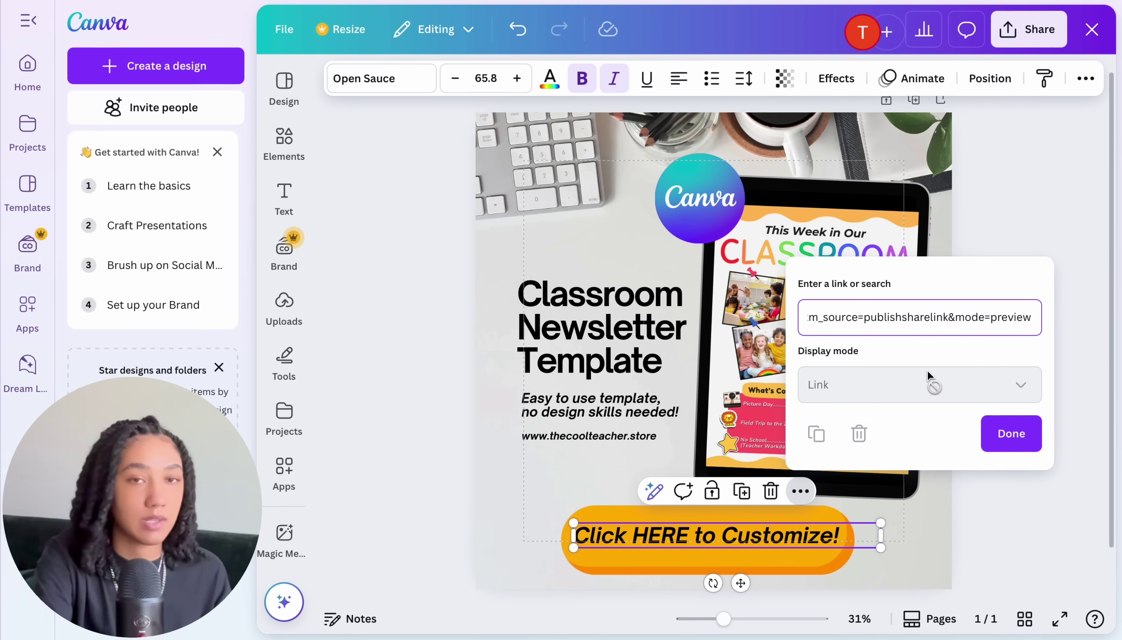
{"action": "left_click", "coordinate": [1003, 431]}
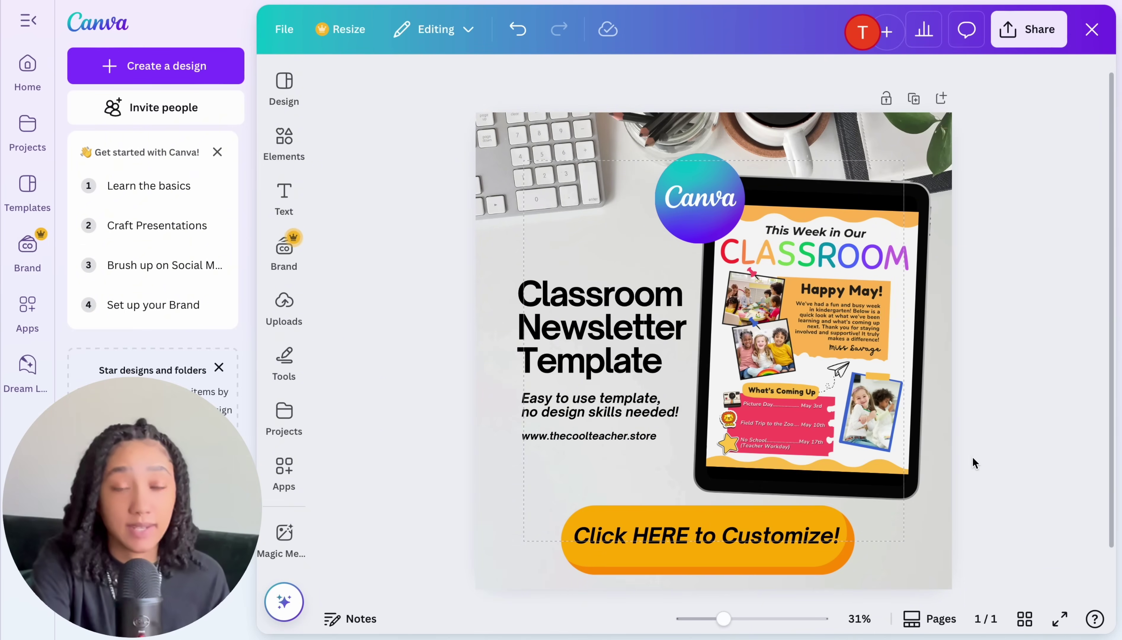
Step: Follow the button's link to confirm it opens the newsletter template page
{"action": "left_click", "coordinate": [727, 521]}
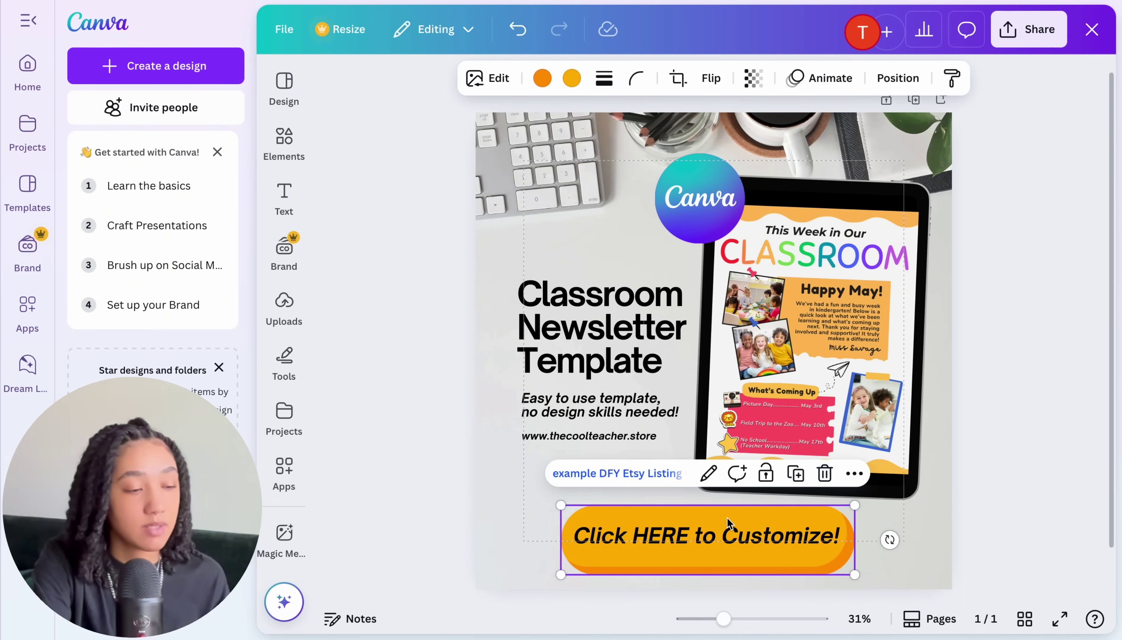
{"action": "left_click", "coordinate": [619, 474]}
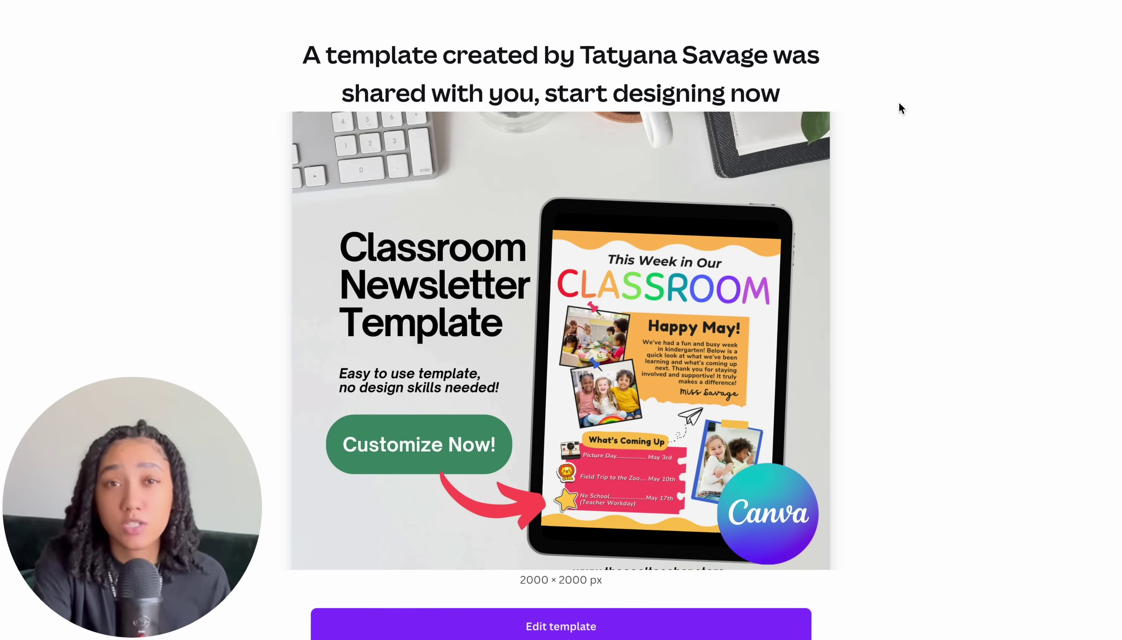
{"action": "scroll", "coordinate": [899, 102], "scroll_direction": "down", "scroll_amount": 2}
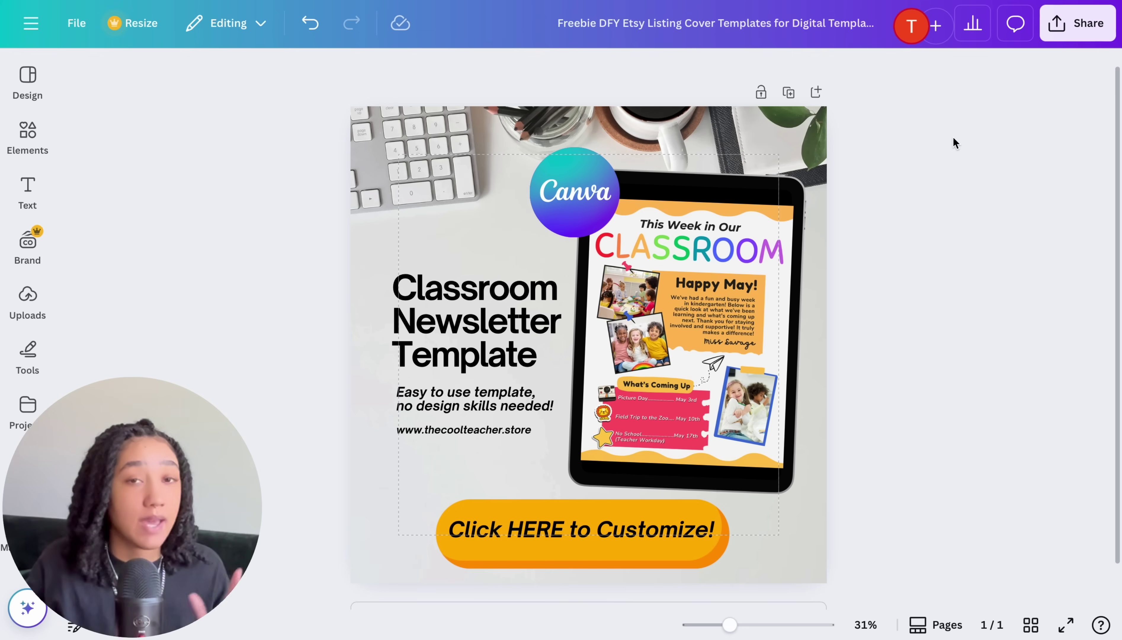
Step: Download the listing cover with file type PDF Standard instead of PNG
{"action": "left_click", "coordinate": [1071, 24]}
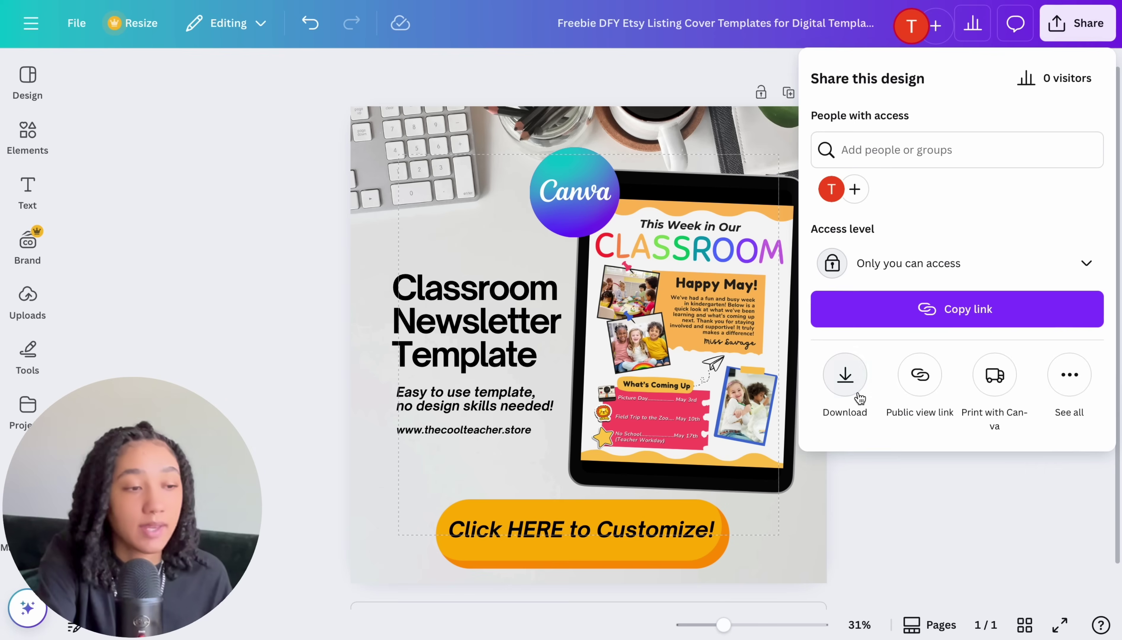
{"action": "left_click", "coordinate": [846, 383]}
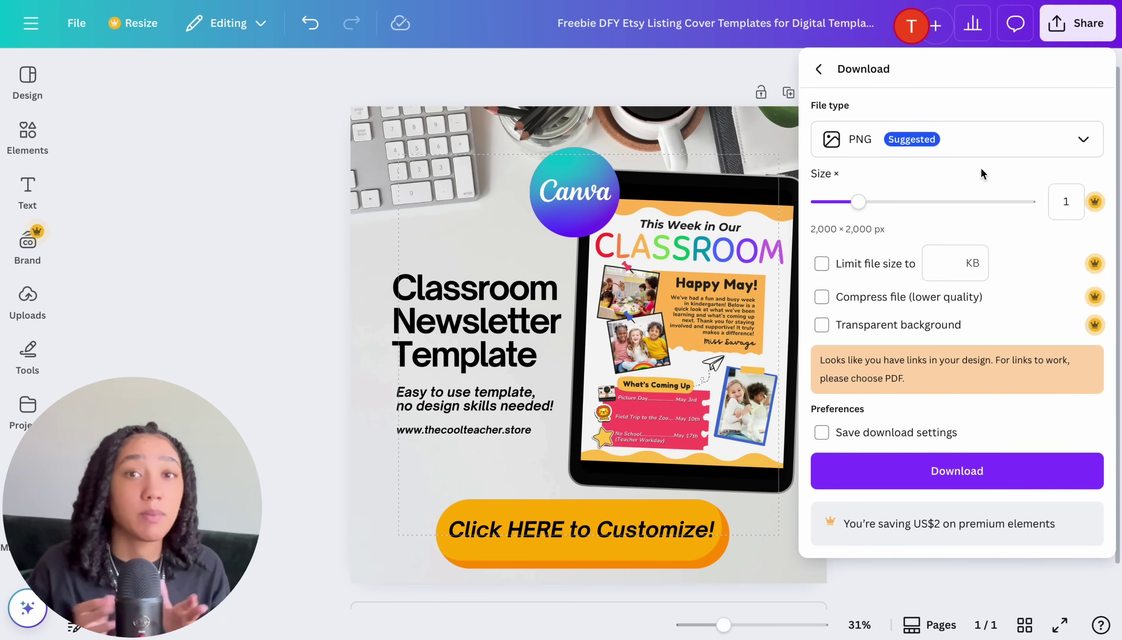
{"action": "left_click", "coordinate": [1083, 141]}
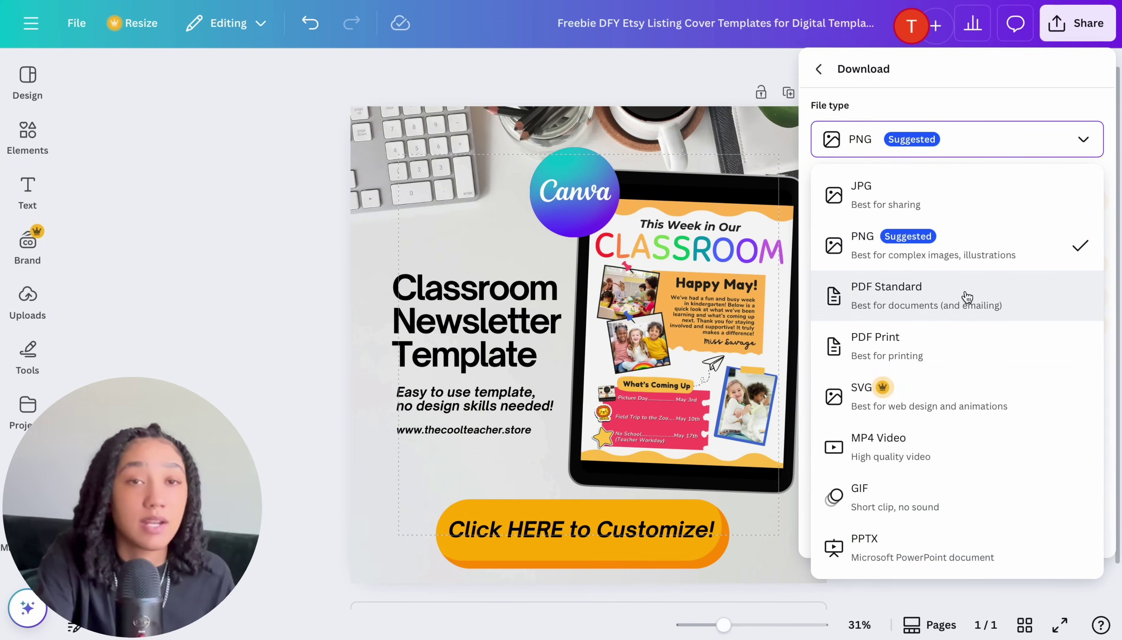
{"action": "left_click", "coordinate": [958, 302]}
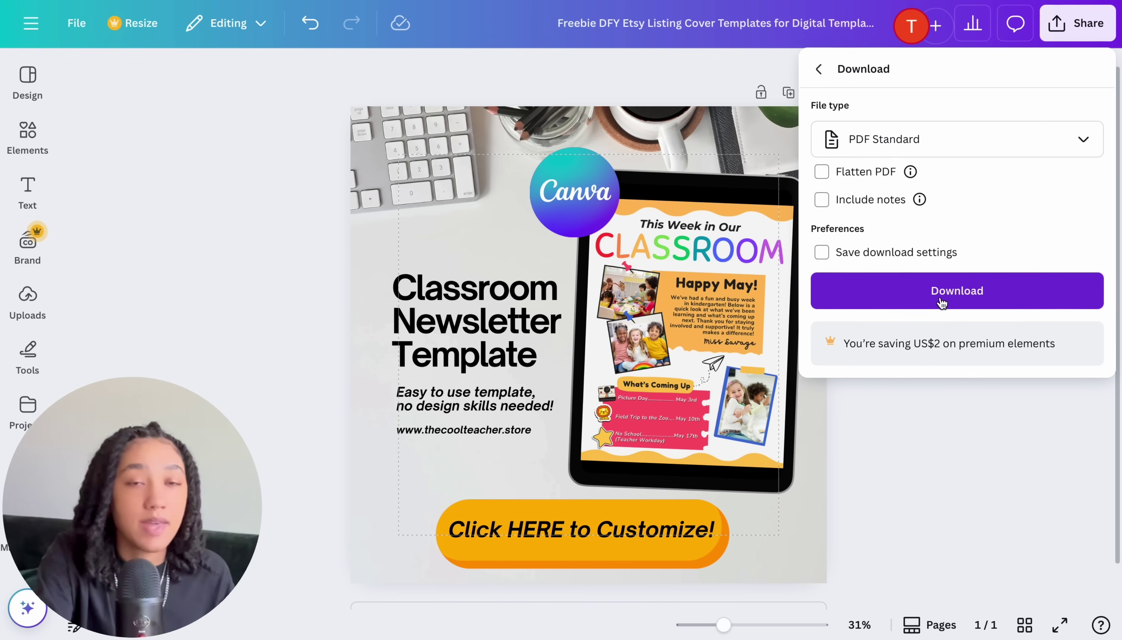
{"action": "left_click", "coordinate": [941, 303]}
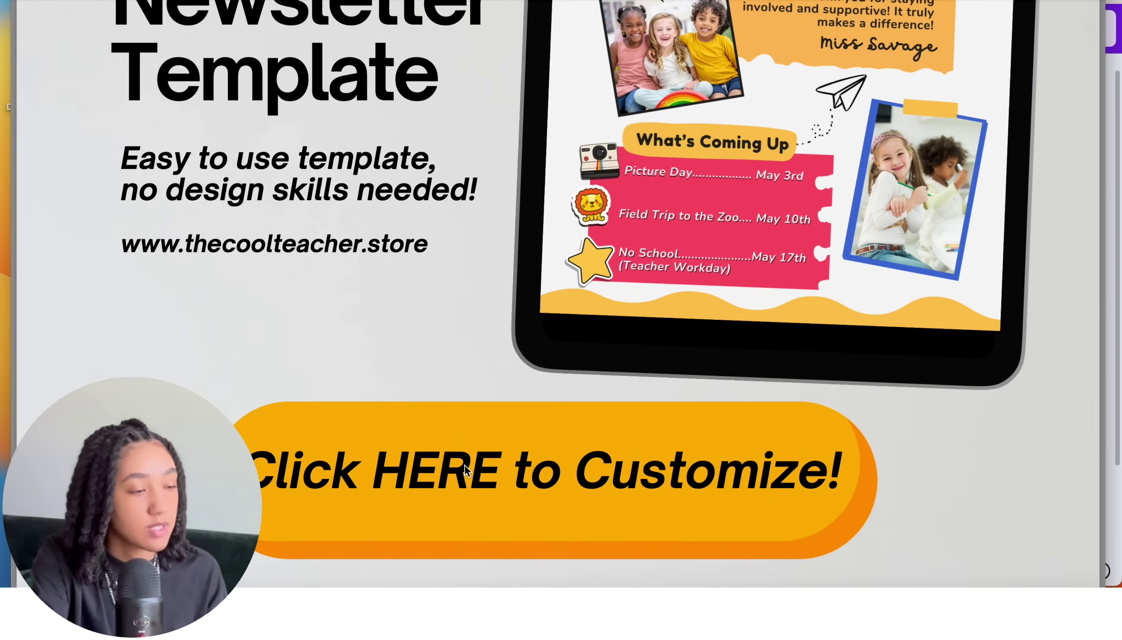
Step: Test the PDF's 'Click HERE to Customize!' link in Preview, allowing it to open in Safari
{"action": "left_click", "coordinate": [464, 466]}
{"action": "left_click", "coordinate": [614, 374]}
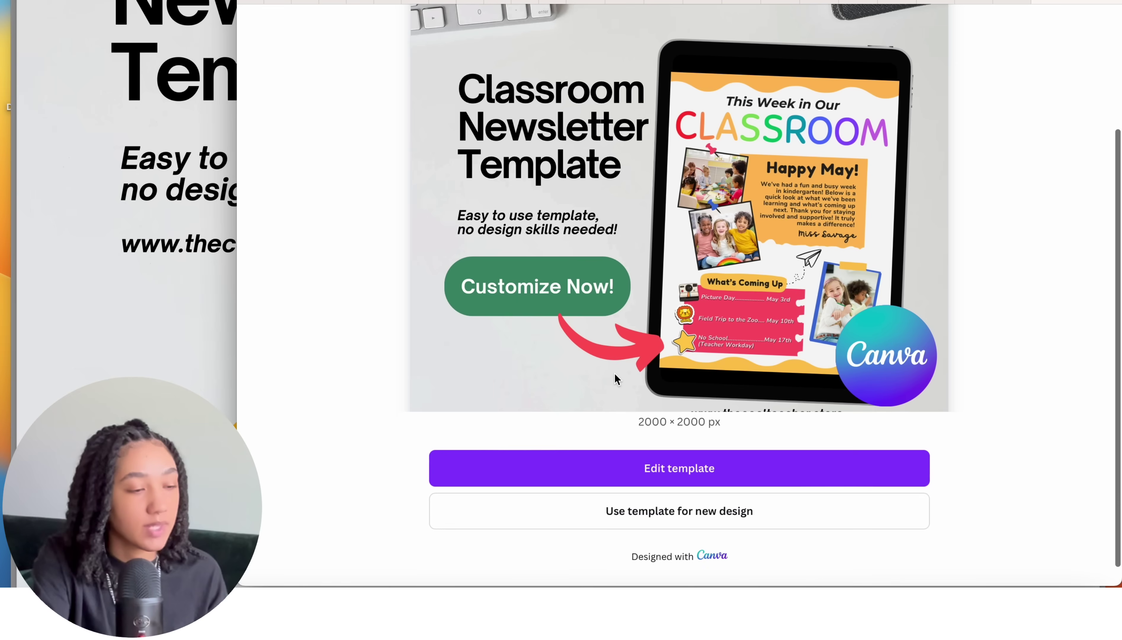
{"action": "scroll", "coordinate": [615, 374], "scroll_direction": "up", "scroll_amount": 2}
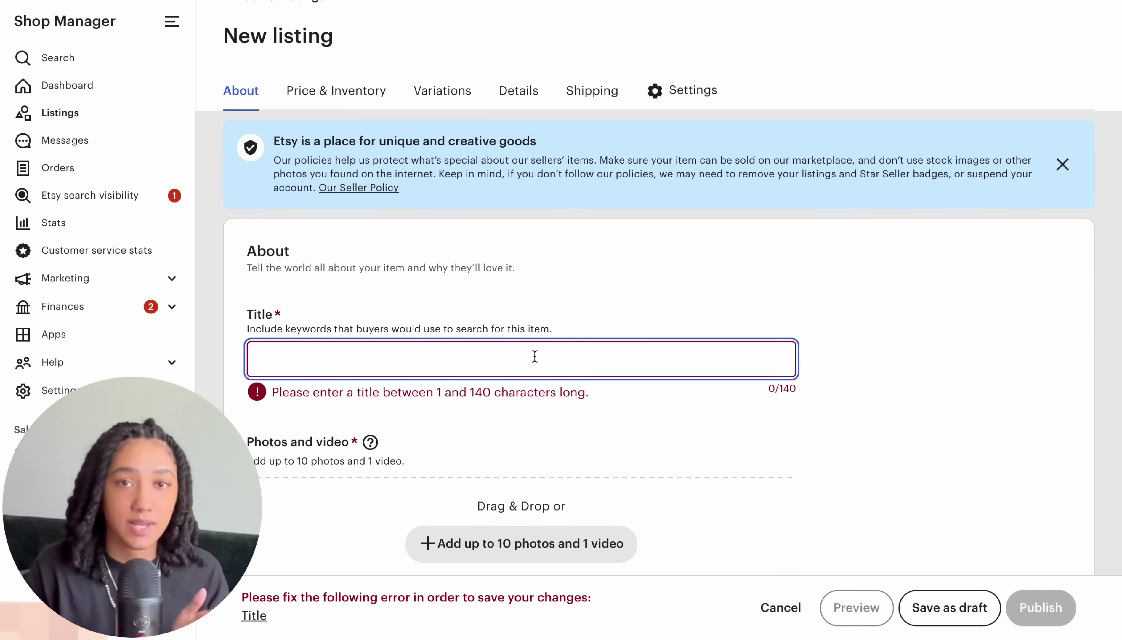
Step: Enter 'Placeholder' as the listing title and scroll down to the Details section
{"action": "type", "text": "Placeholder"}
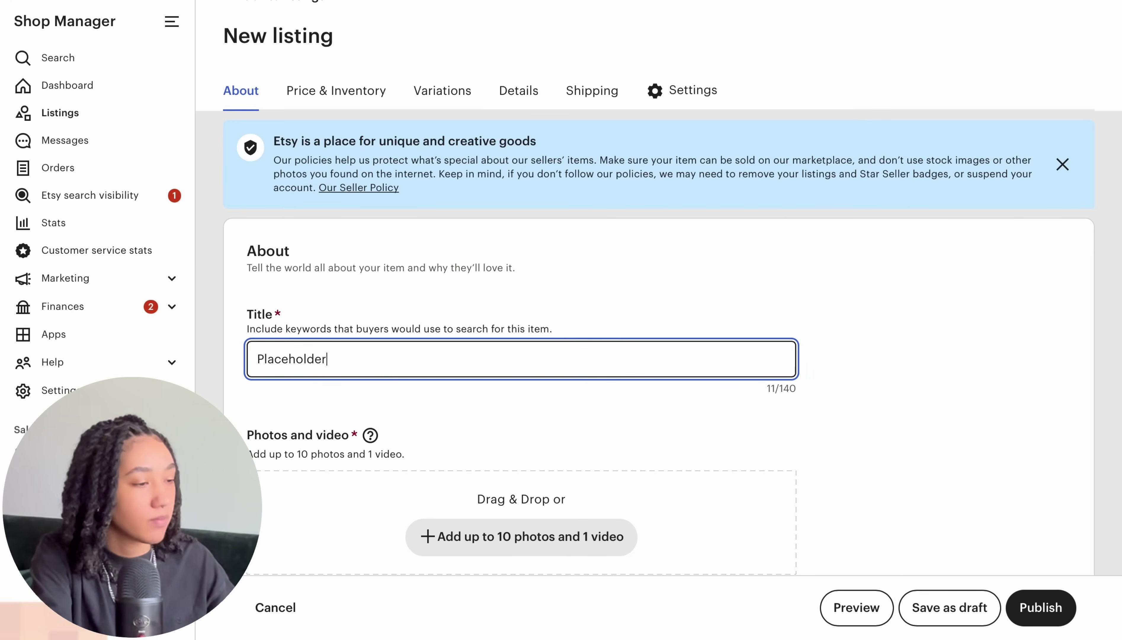
{"action": "scroll", "coordinate": [556, 376], "scroll_direction": "down", "scroll_amount": 10}
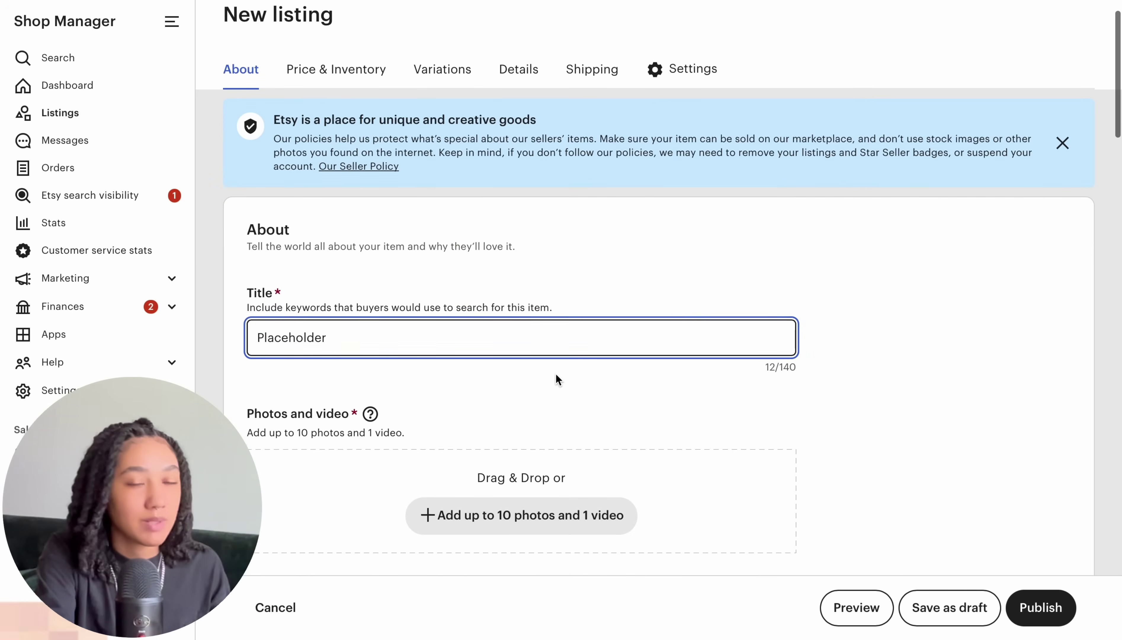
{"action": "scroll", "coordinate": [556, 372], "scroll_direction": "down", "scroll_amount": 10}
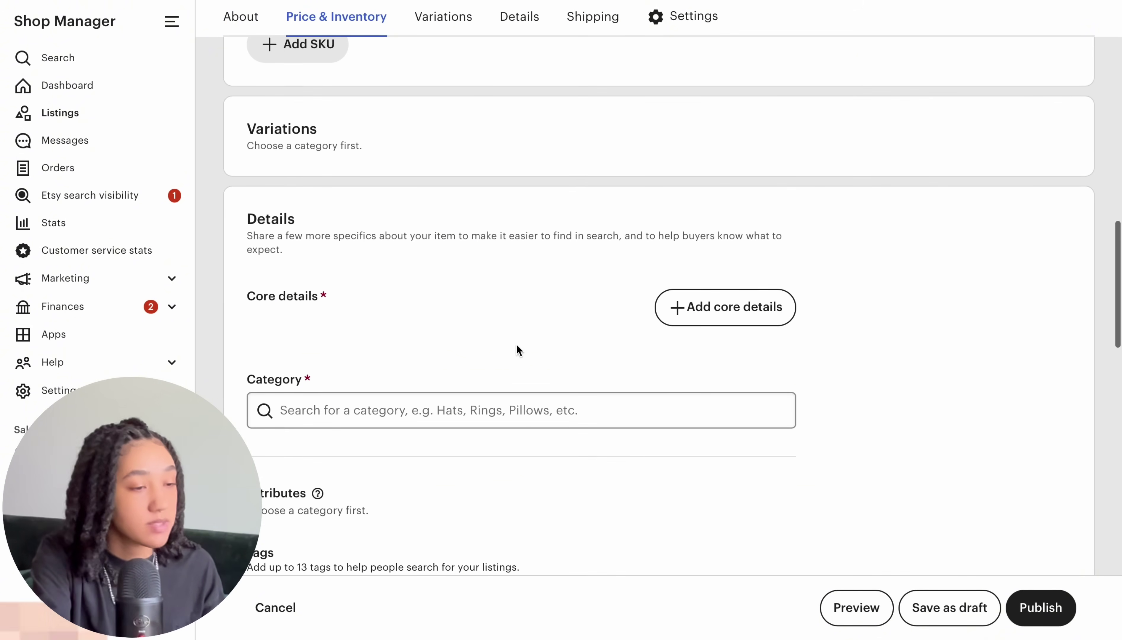
Step: Apply core details: Digital files, I did, A finished product, 2020 - 2025, Created by me
{"action": "left_click", "coordinate": [695, 323]}
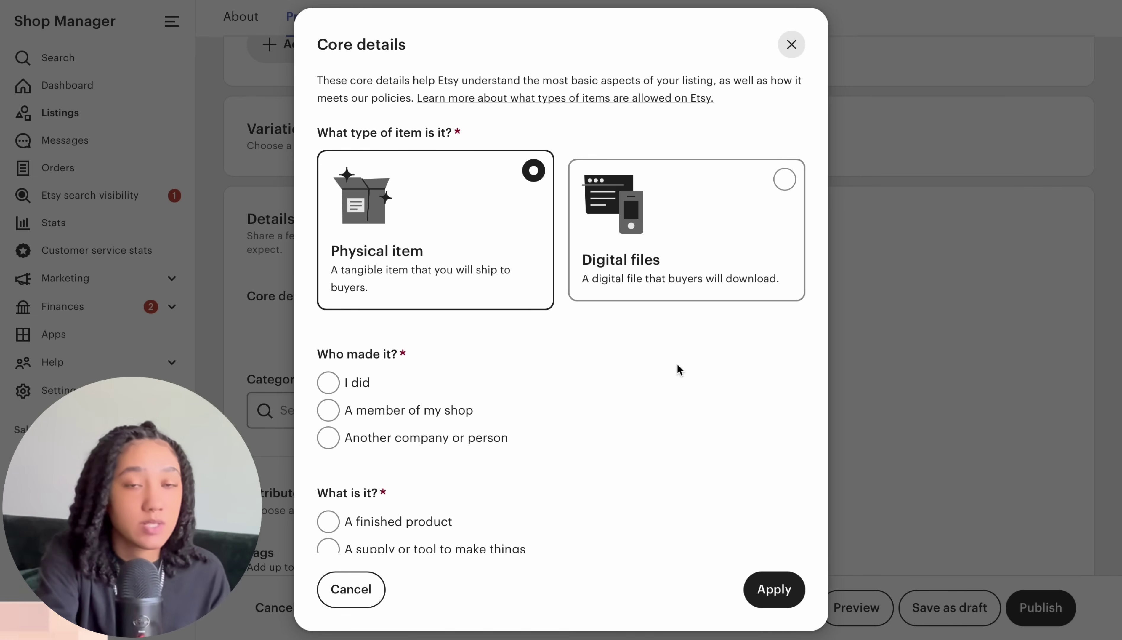
{"action": "left_click", "coordinate": [749, 185]}
{"action": "scroll", "coordinate": [479, 334], "scroll_direction": "down", "scroll_amount": 1}
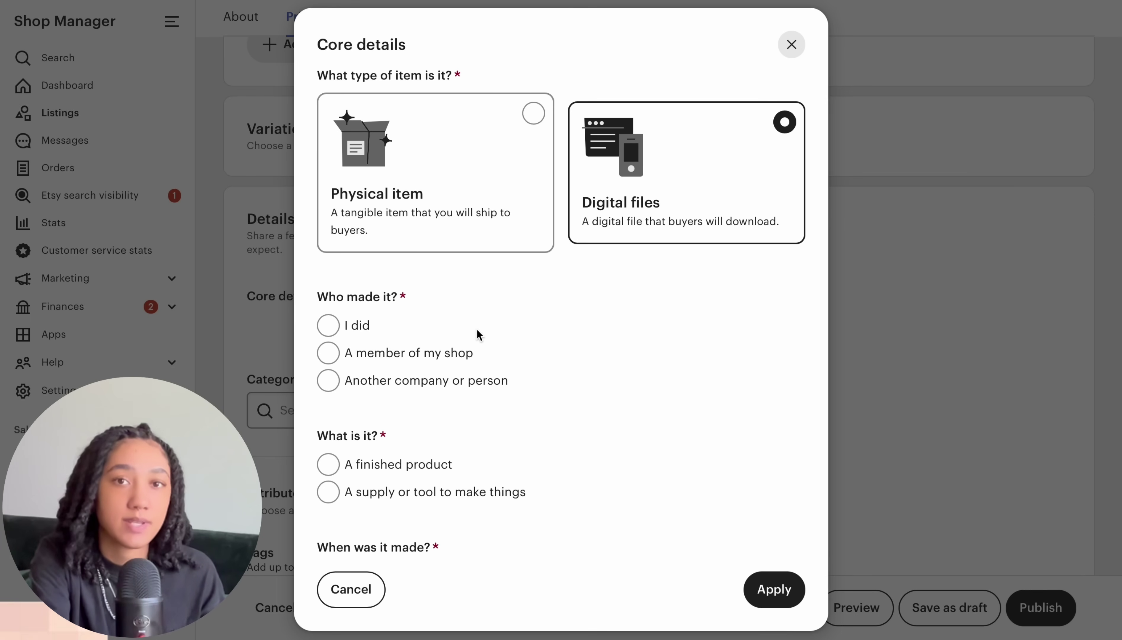
{"action": "left_click", "coordinate": [328, 326]}
{"action": "scroll", "coordinate": [445, 436], "scroll_direction": "down", "scroll_amount": 3}
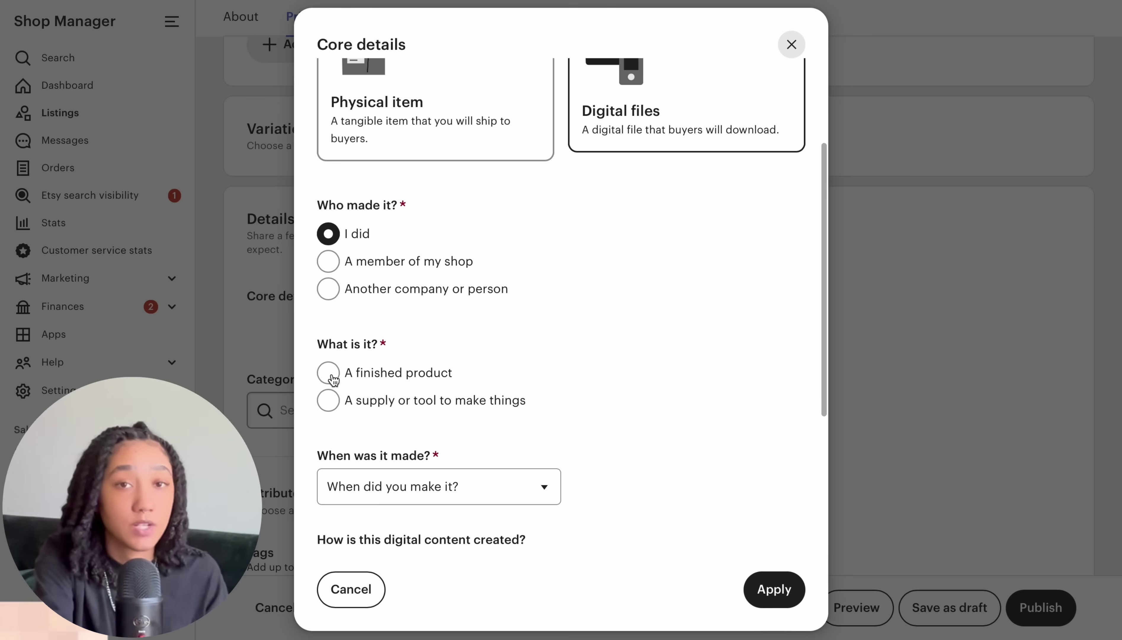
{"action": "left_click", "coordinate": [328, 372]}
{"action": "scroll", "coordinate": [473, 398], "scroll_direction": "down", "scroll_amount": 2}
{"action": "left_click", "coordinate": [473, 398]}
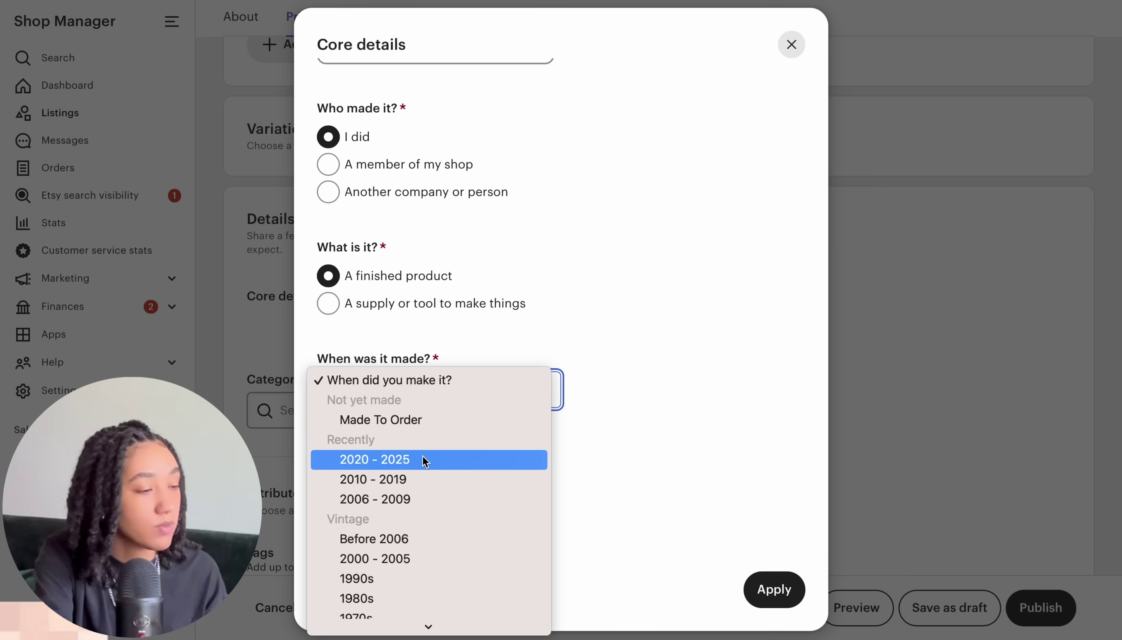
{"action": "left_click", "coordinate": [423, 459]}
{"action": "scroll", "coordinate": [489, 401], "scroll_direction": "down", "scroll_amount": 2}
{"action": "left_click", "coordinate": [374, 412]}
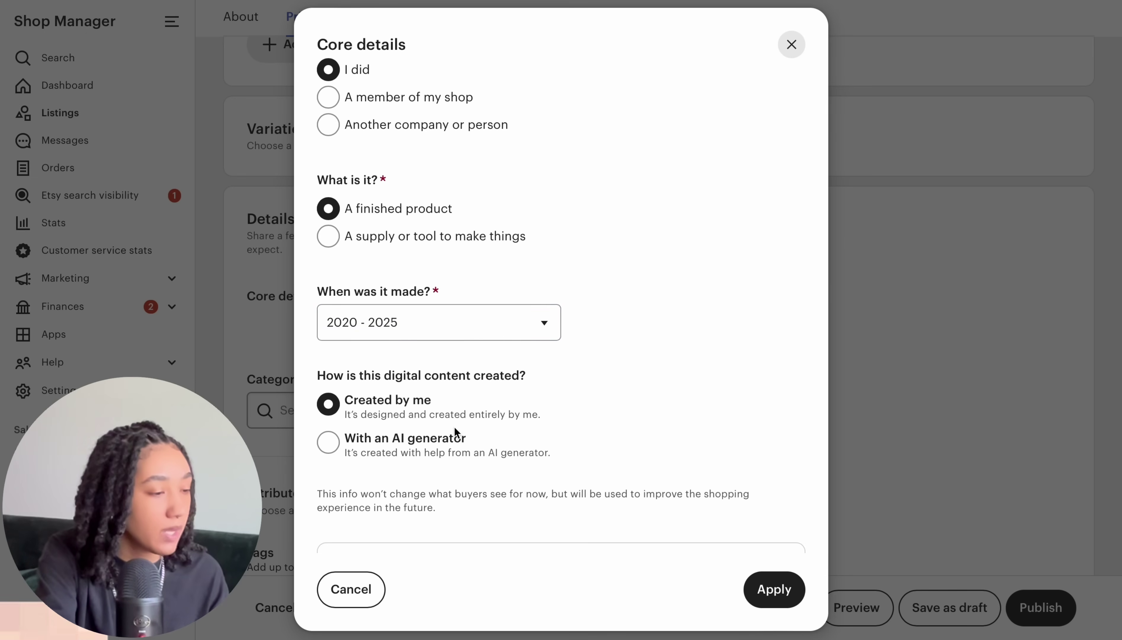
{"action": "scroll", "coordinate": [674, 387], "scroll_direction": "down", "scroll_amount": 2}
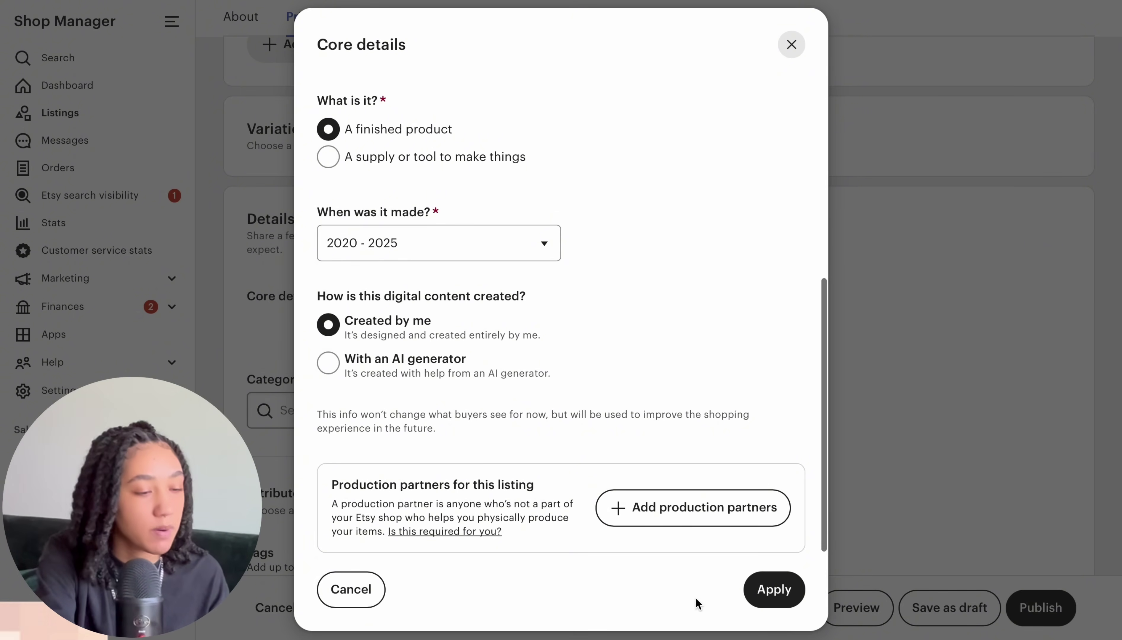
{"action": "left_click", "coordinate": [775, 590]}
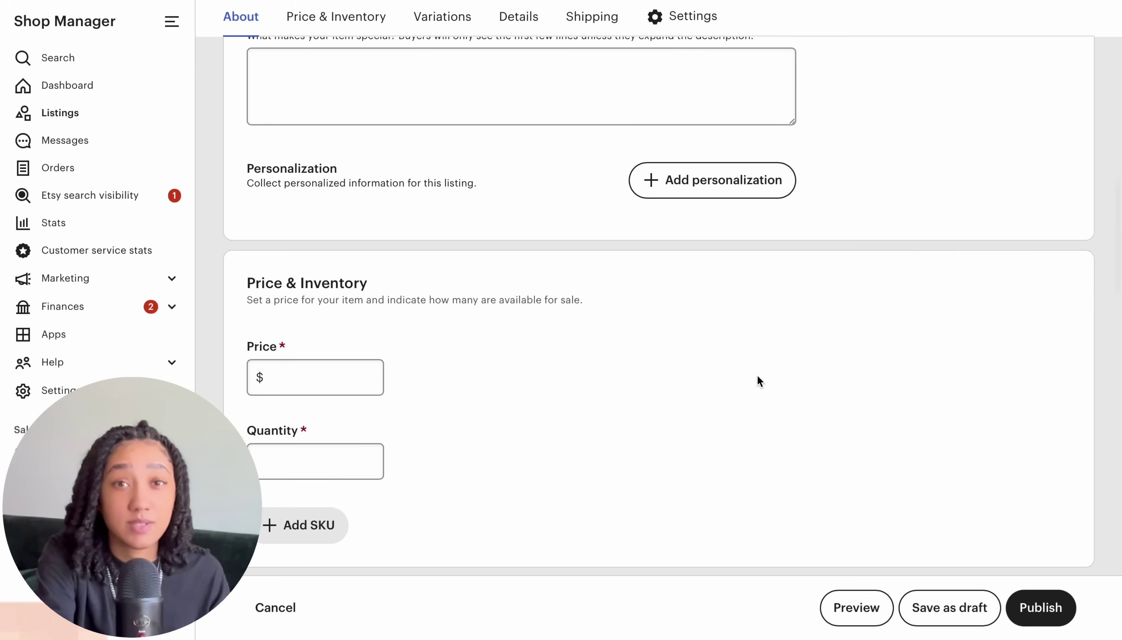
Step: Upload the exported cover PDF from the desktop to the listing's Digital files section
{"action": "scroll", "coordinate": [757, 378], "scroll_direction": "up", "scroll_amount": 5}
{"action": "scroll", "coordinate": [759, 378], "scroll_direction": "up", "scroll_amount": 5}
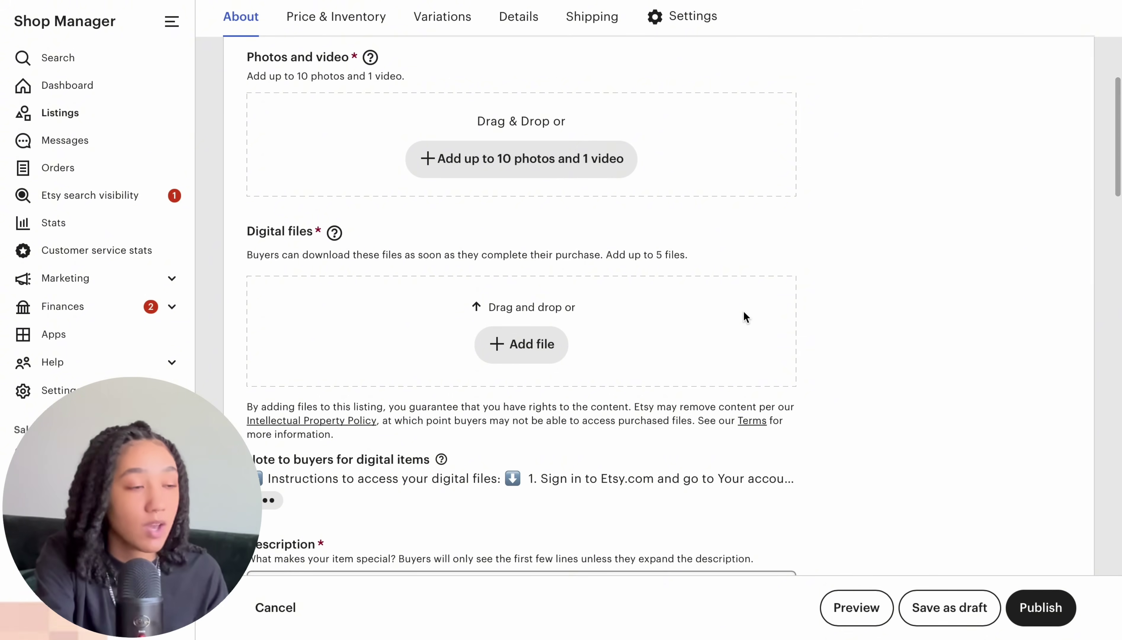
{"action": "scroll", "coordinate": [292, 281], "scroll_direction": "up", "scroll_amount": 3}
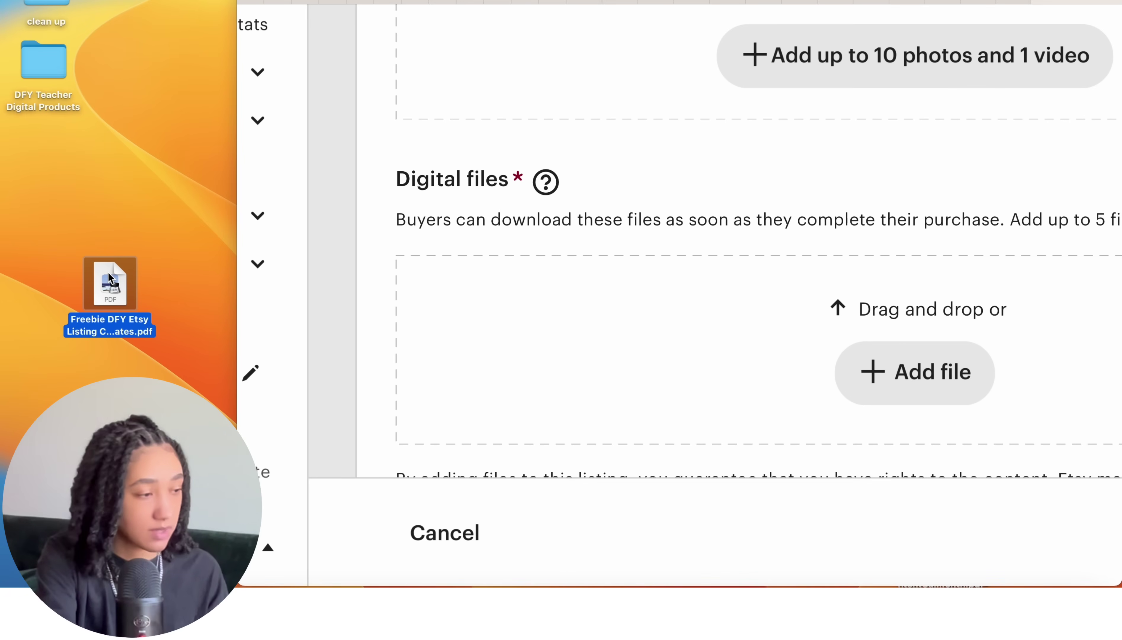
{"action": "left_click_drag", "start_coordinate": [109, 278], "coordinate": [784, 325]}
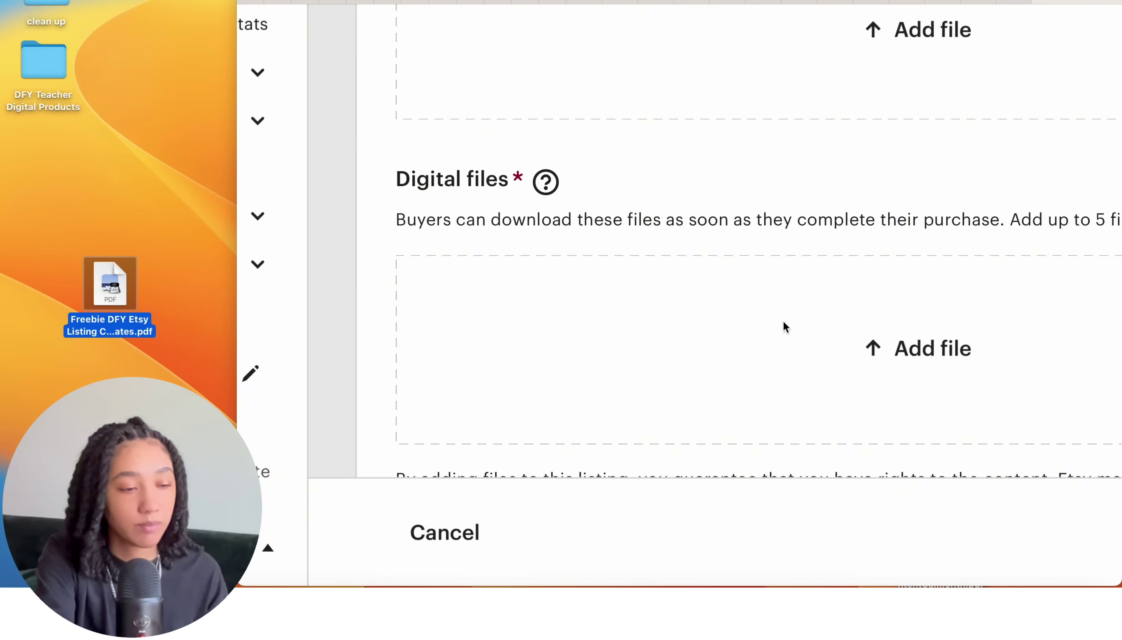